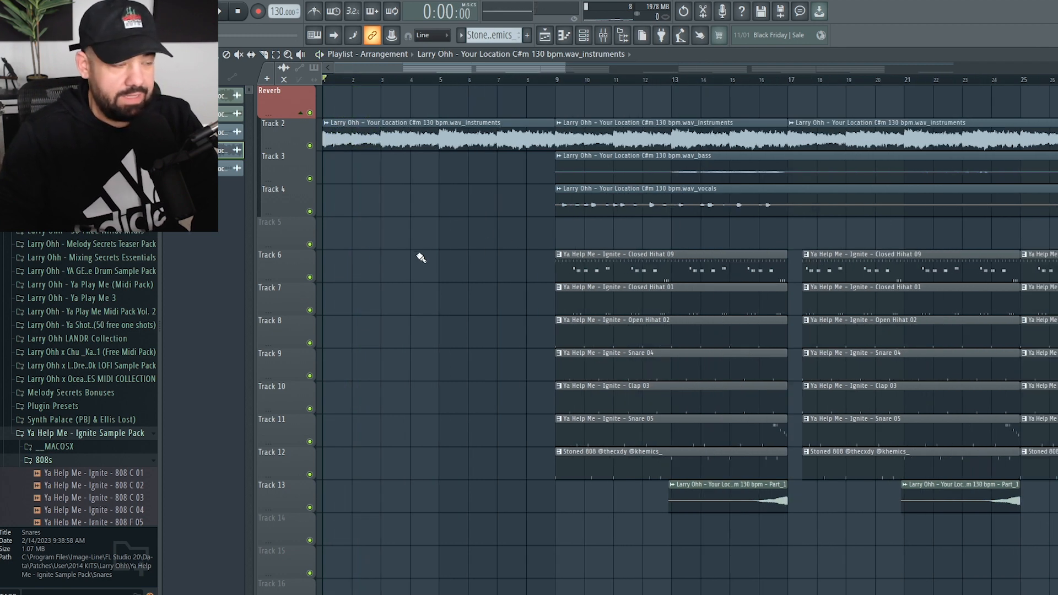
- Try a copy of the Closed Hihat 09 pattern at bar 1 on Track 6, listen to it and remove it
drag(609, 268, 383, 271)
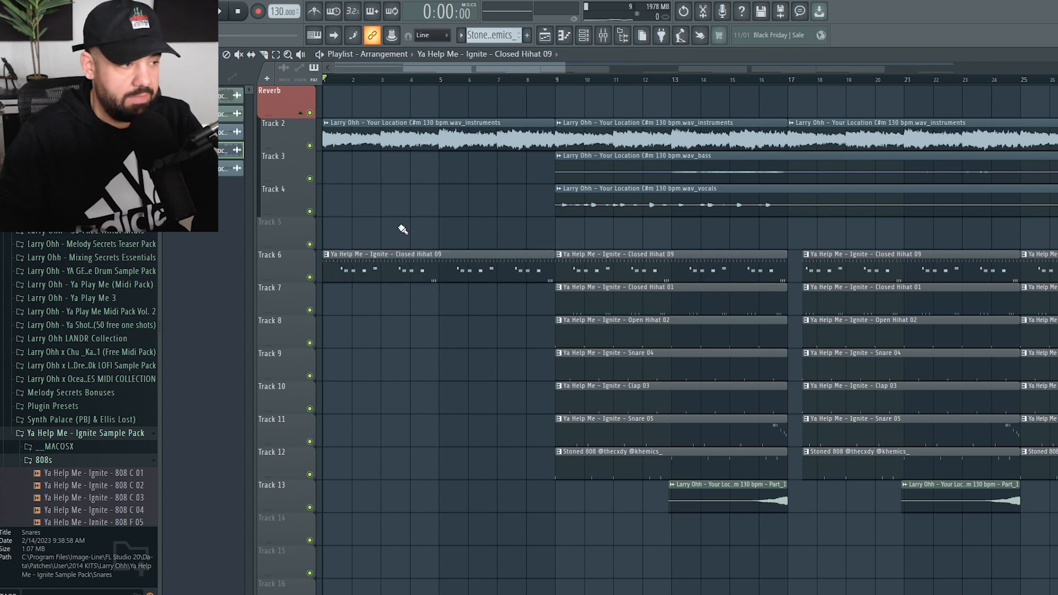
key(space)
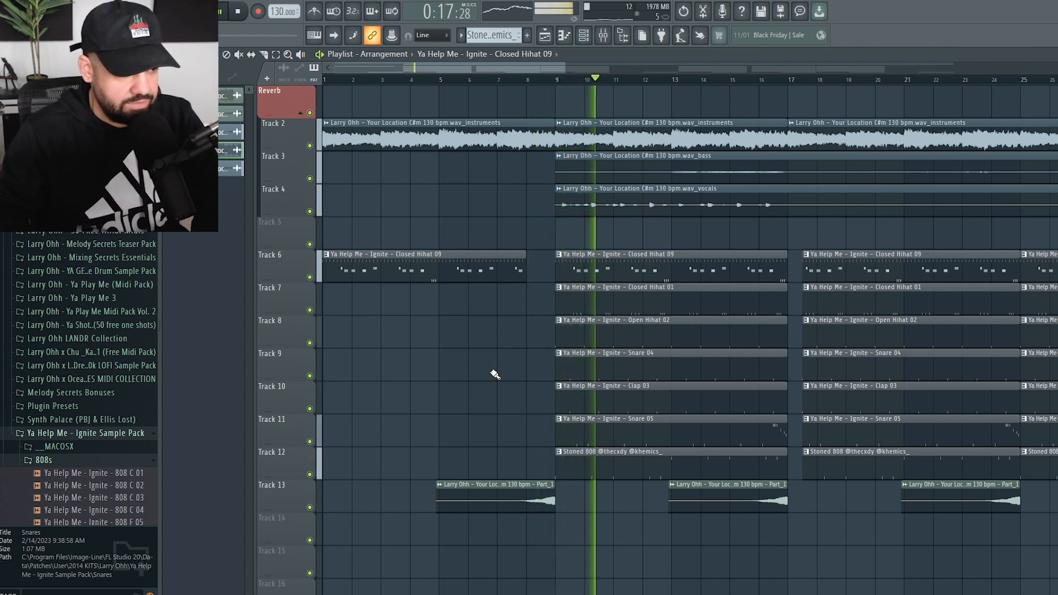
key(space)
right_click(468, 278)
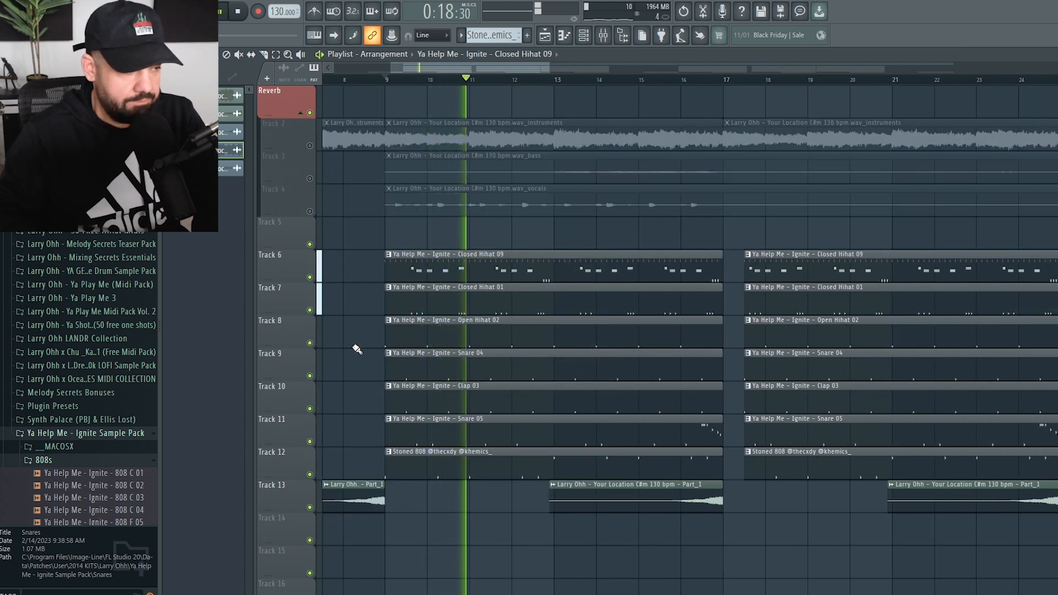
- Arm the master mixer track for recording and render bars 9 through 16 of the isolated drums to an audio clip
key(space)
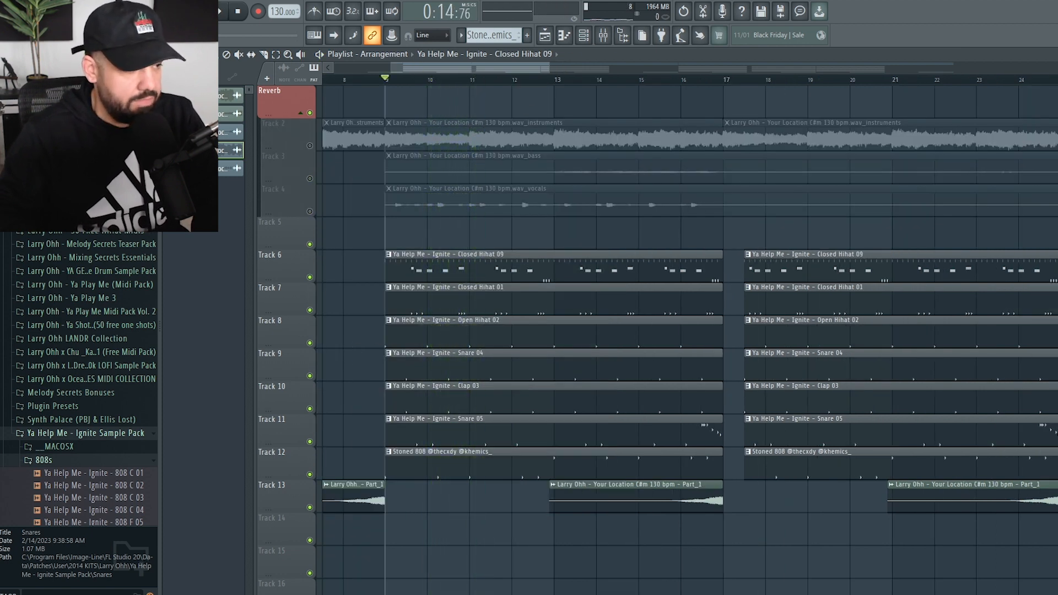
key(F9)
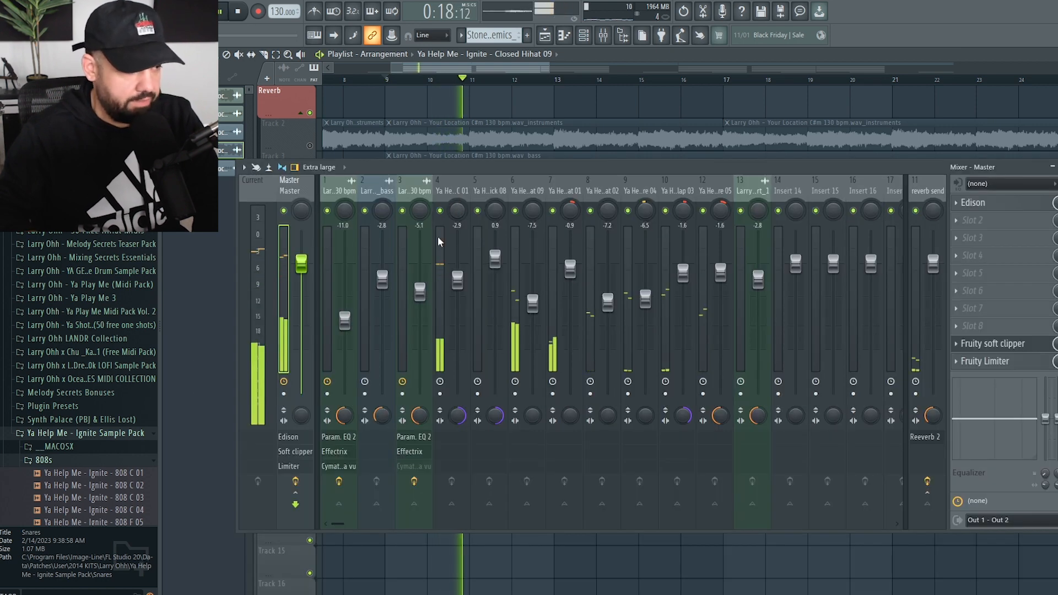
key(space)
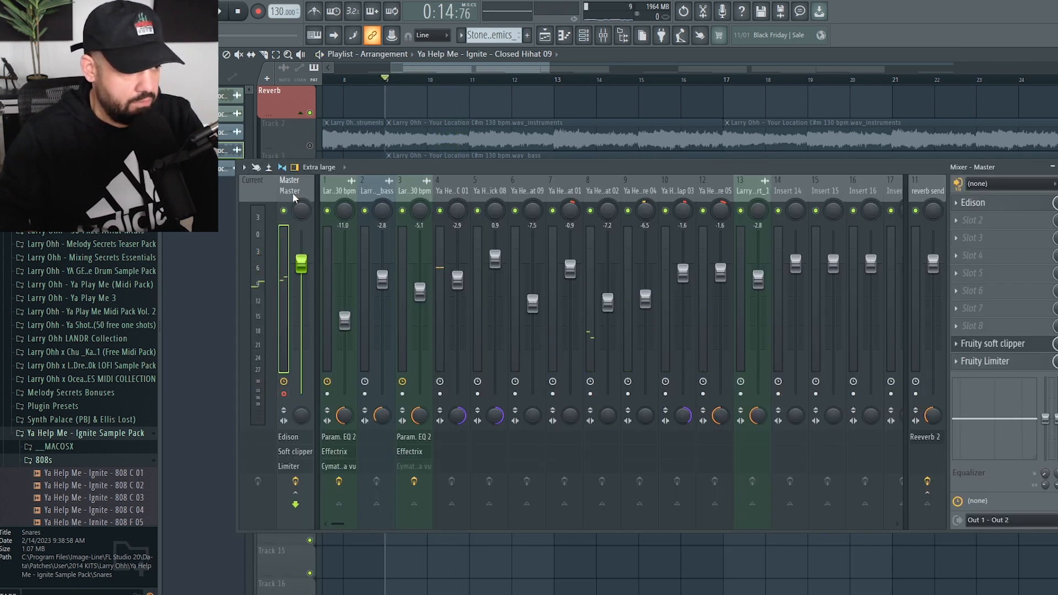
key(alt+r)
click(673, 190)
drag(386, 81, 725, 85)
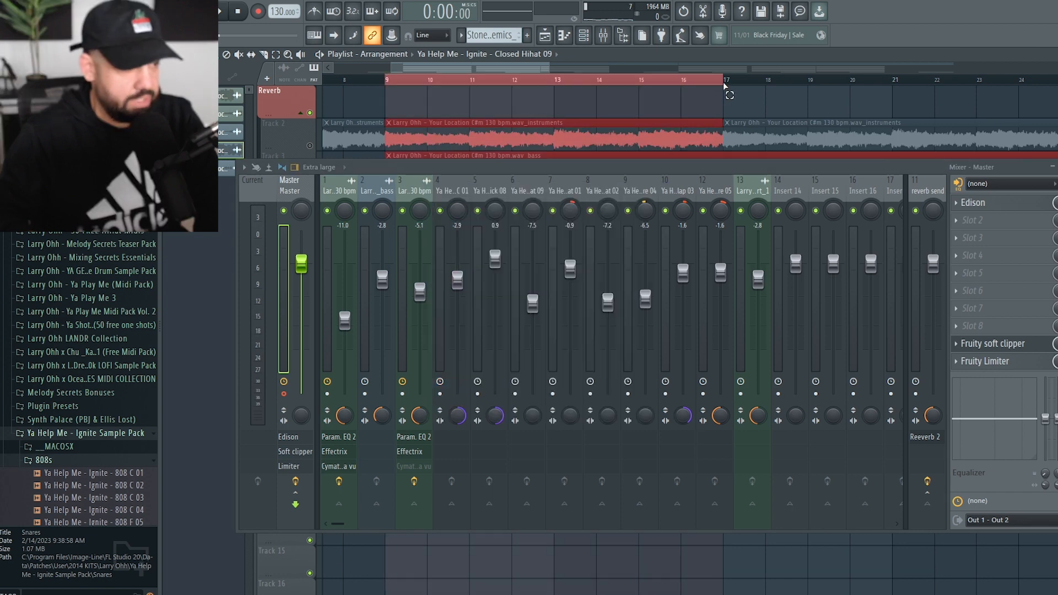
mouse_move(718, 168)
mouse_down()
mouse_move(718, 344)
mouse_move(709, 186)
mouse_up()
key(alt+r)
click(655, 408)
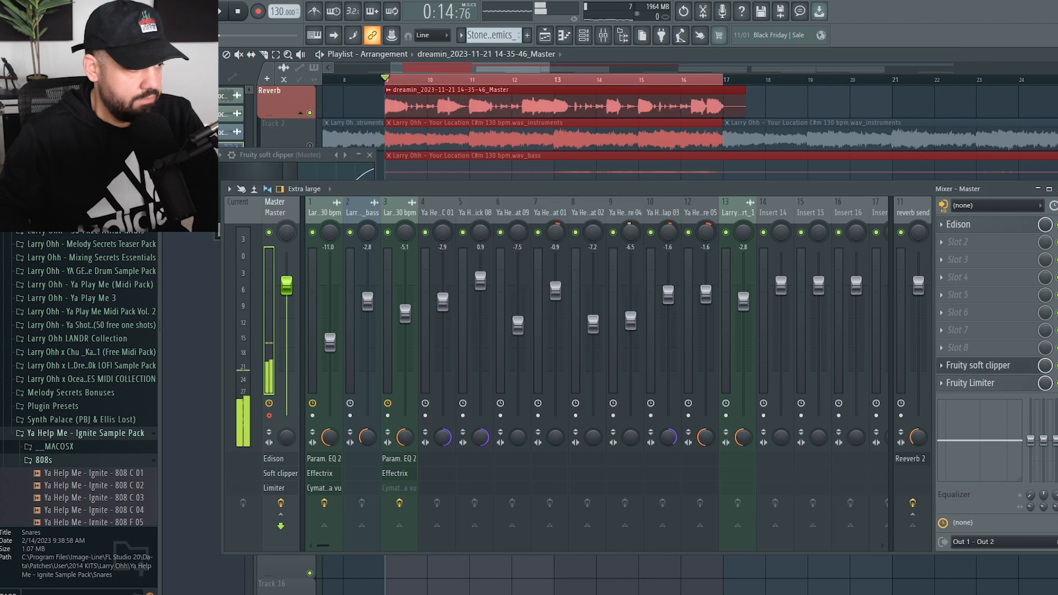
- Move the rendered Master audio clip to Track 14 so that it starts at bar 1
drag(465, 190, 521, 350)
click(735, 238)
scroll(594, 243, down, 3)
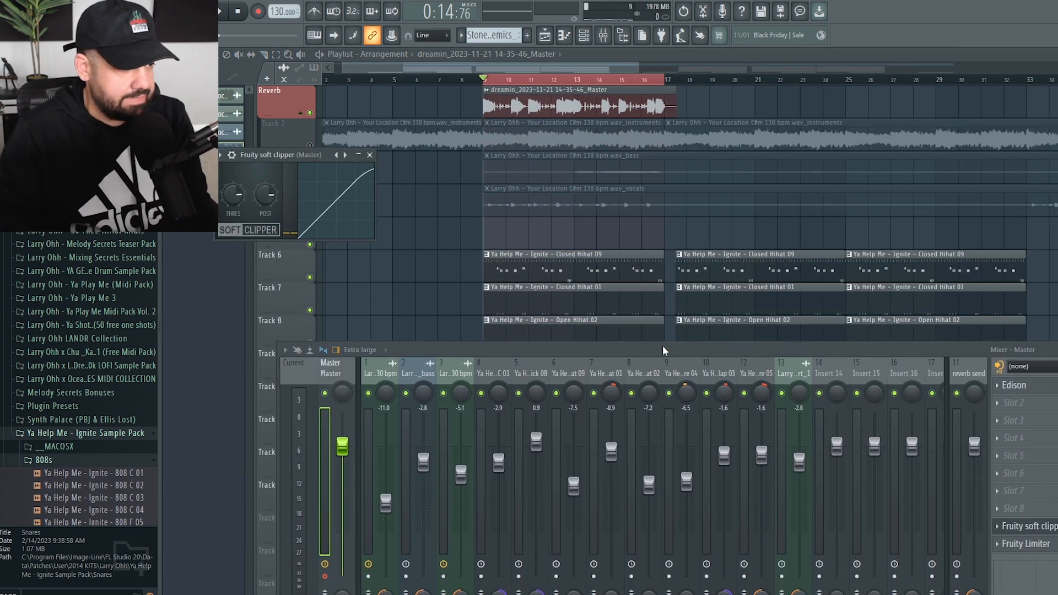
drag(925, 356, 797, 335)
click(991, 332)
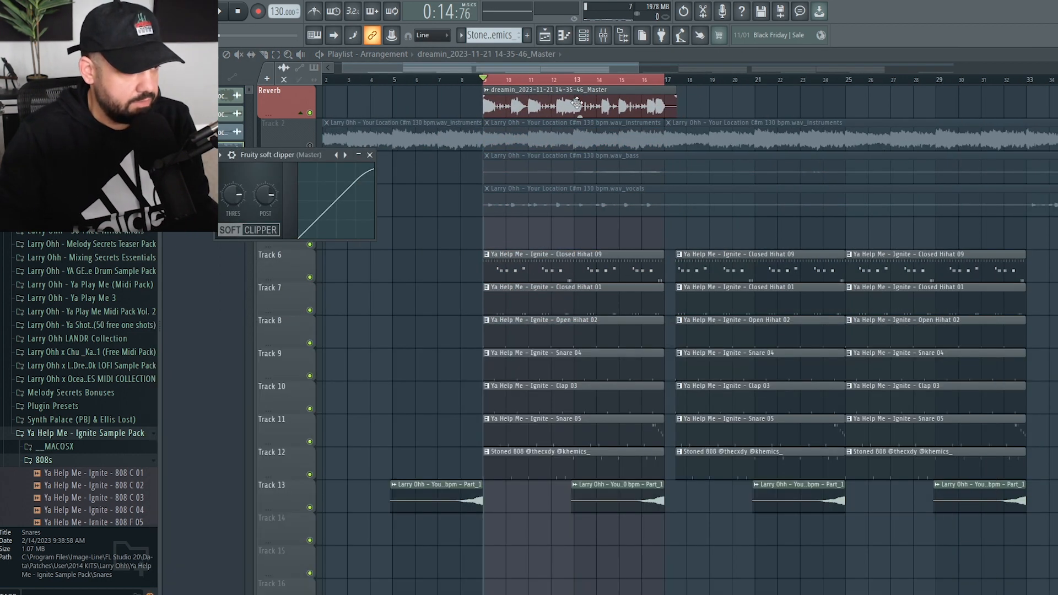
drag(578, 102, 575, 538)
scroll(573, 529, down, 4)
drag(561, 444, 369, 447)
scroll(362, 477, up, 1)
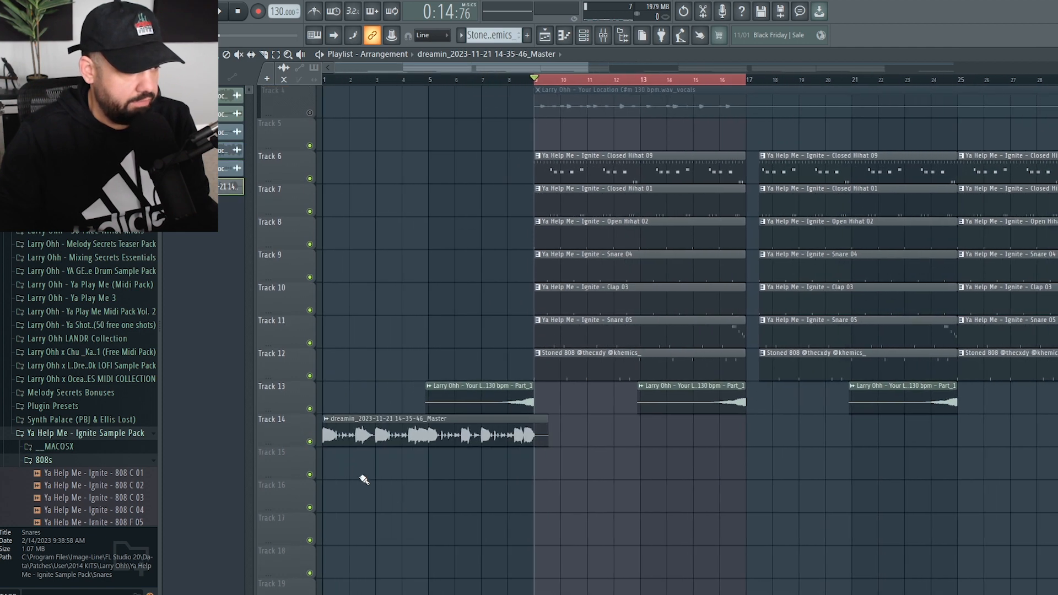
- Trim the rendered clip's tail at bar 9 and route the clip to mixer track 14
scroll(655, 456, up, 1)
ctrl+click(659, 454)
scroll(660, 449, up, 3)
double_click(617, 449)
click(587, 237)
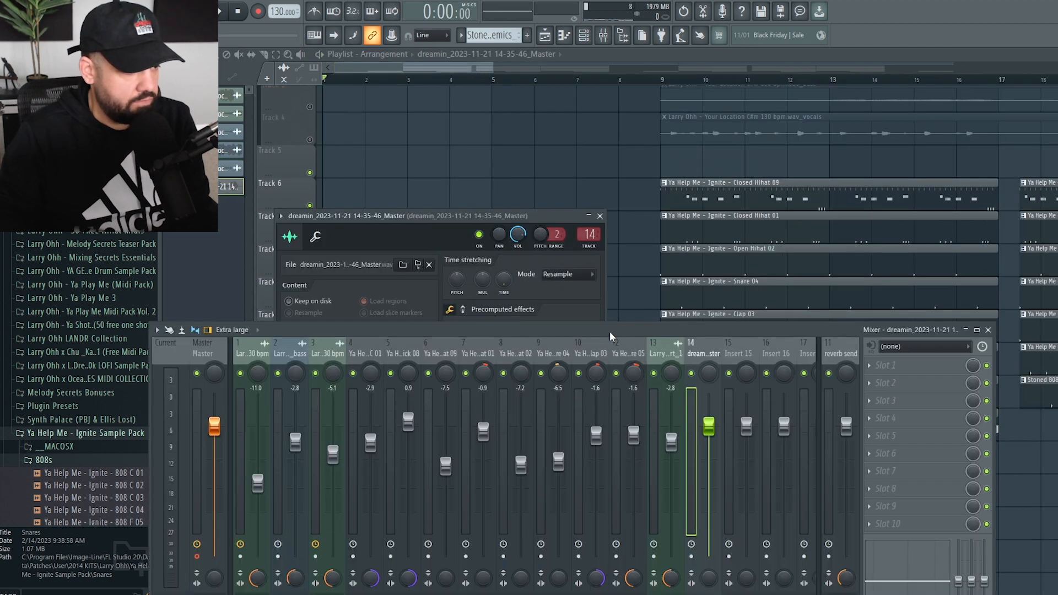
- Add Fruity Love Philter to mixer track 14 and load the Simple triangle lowpass LFO preset
drag(609, 331, 576, 200)
key(space)
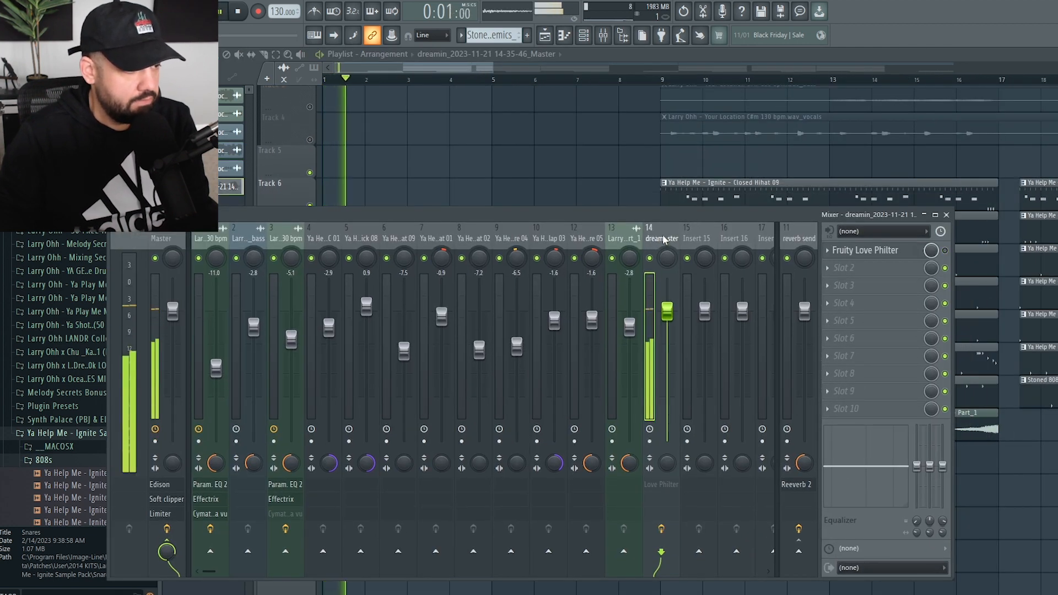
key(space)
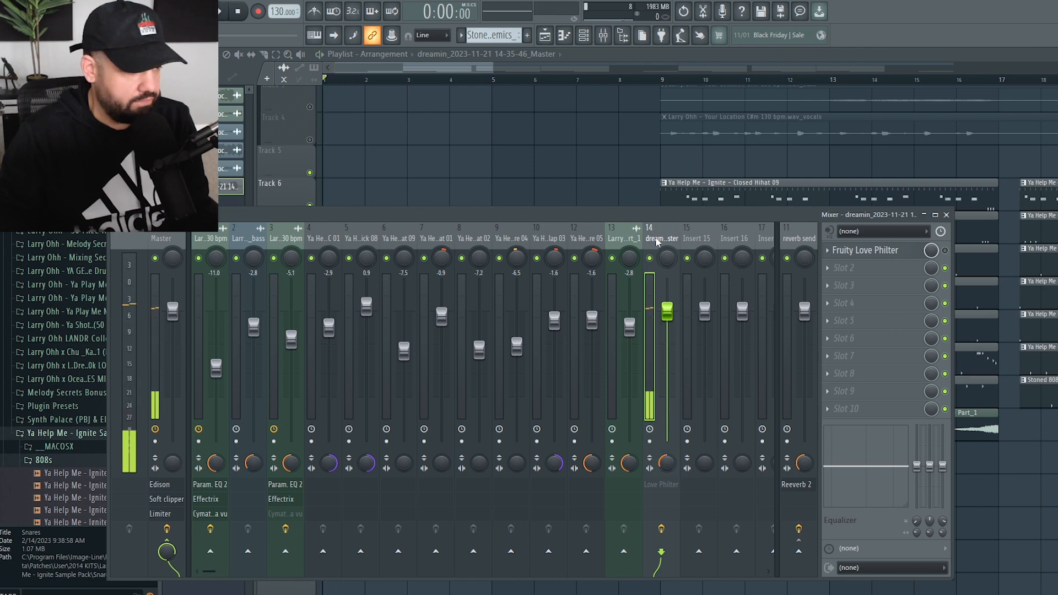
click(865, 250)
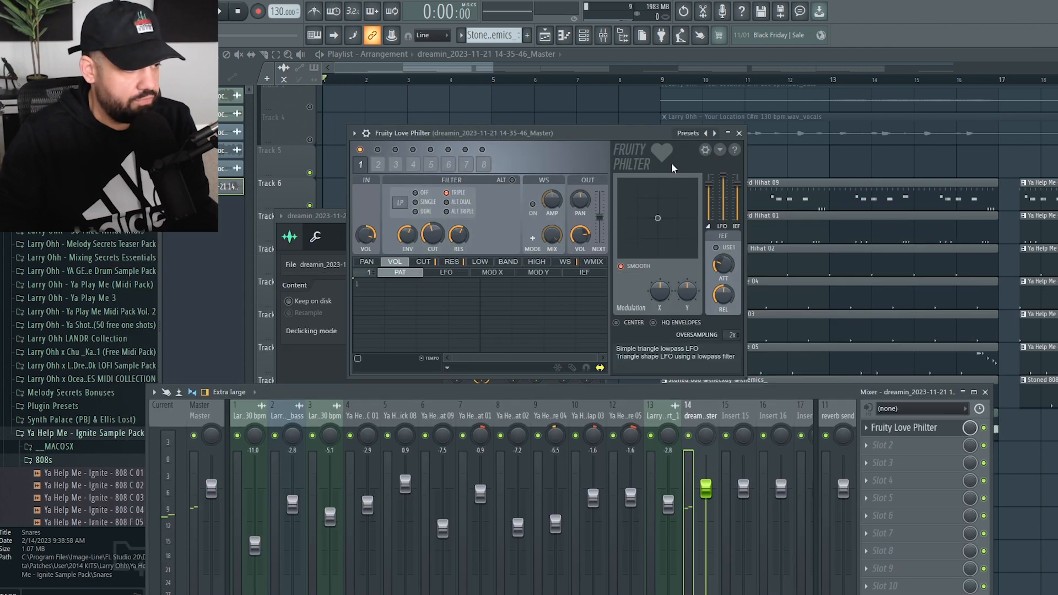
click(687, 135)
click(689, 143)
mouse_move(566, 131)
mouse_down()
mouse_move(573, 124)
mouse_move(552, 128)
mouse_up()
key(space)
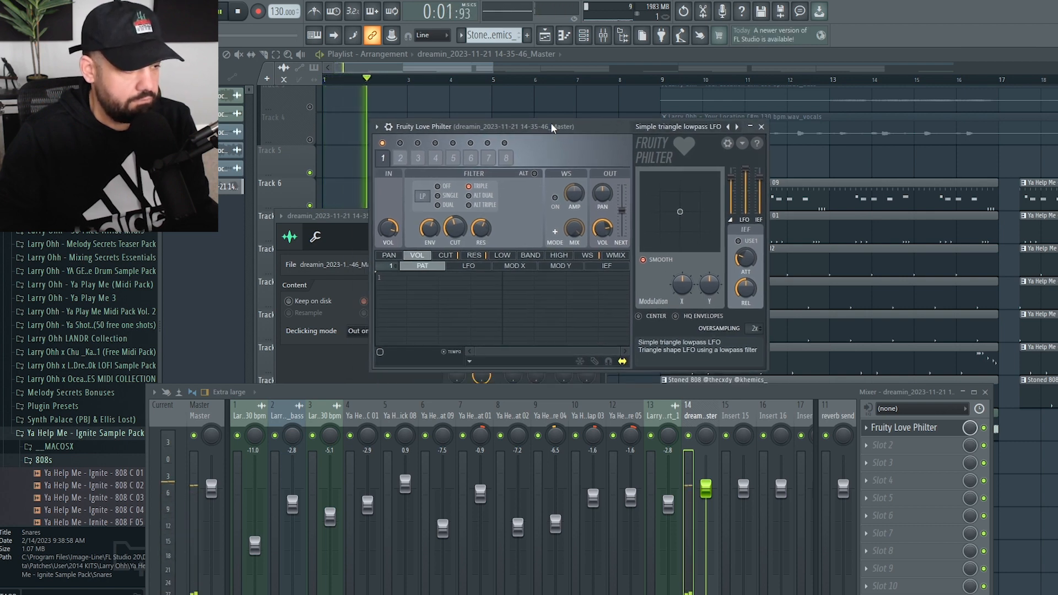
- Set bars 1 through 8 as the playback loop and review the rendered clip's precomputed effects
drag(702, 392, 700, 432)
click(343, 237)
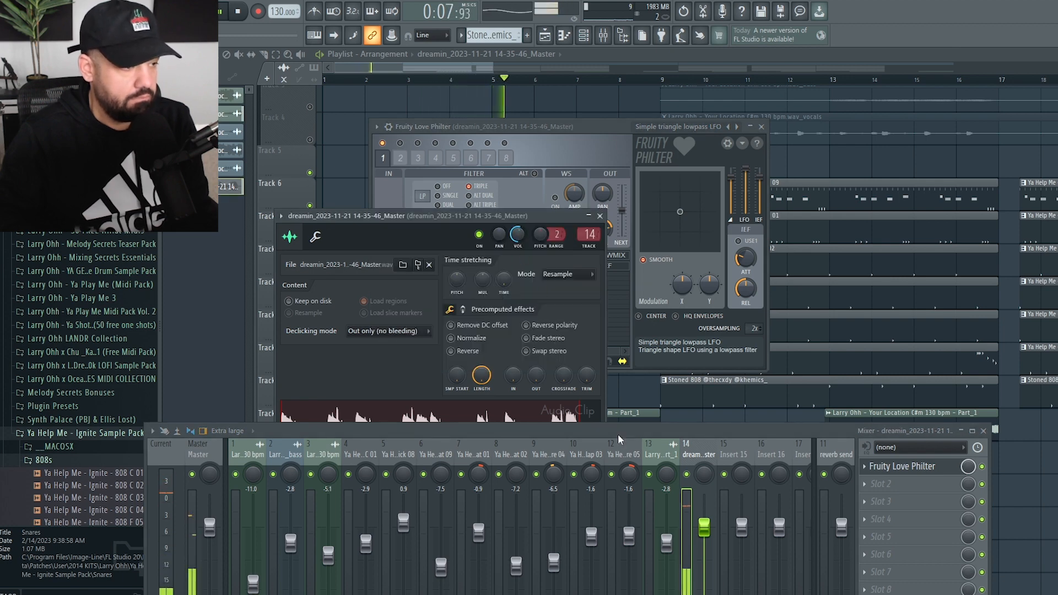
drag(661, 80, 323, 80)
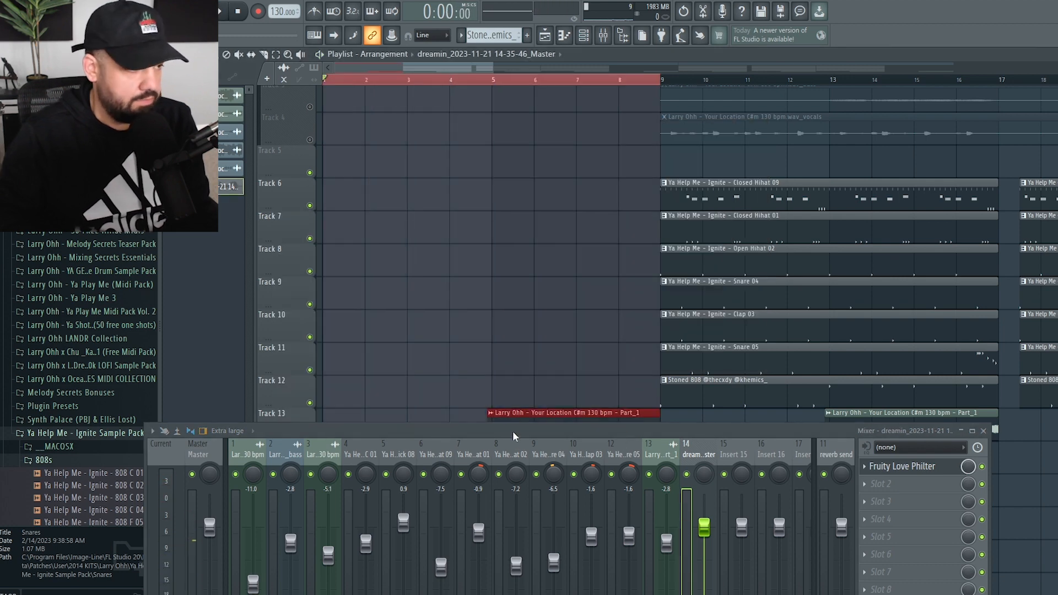
drag(513, 434, 562, 260)
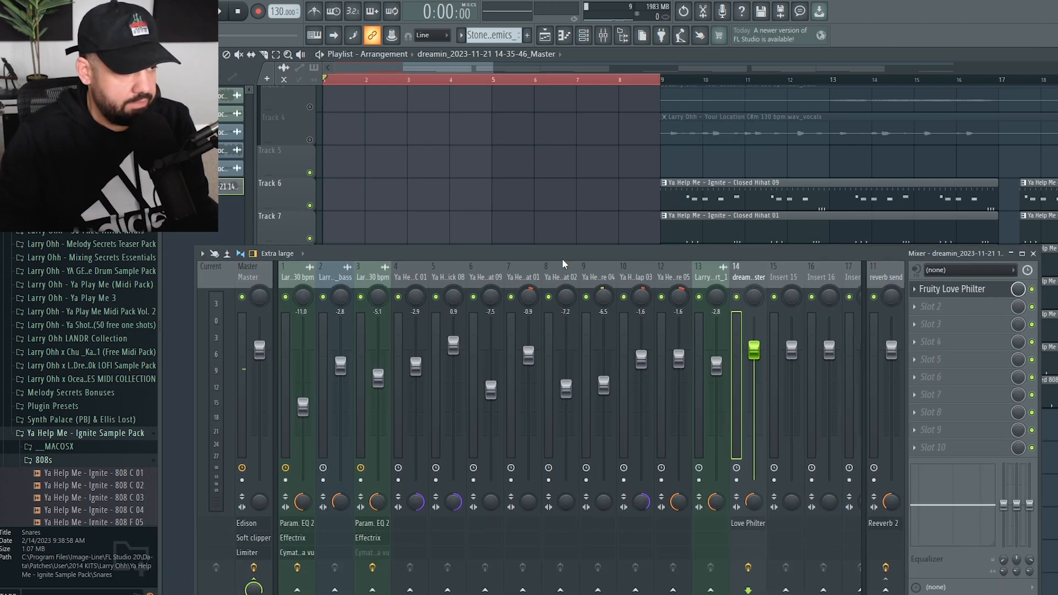
drag(726, 258, 722, 472)
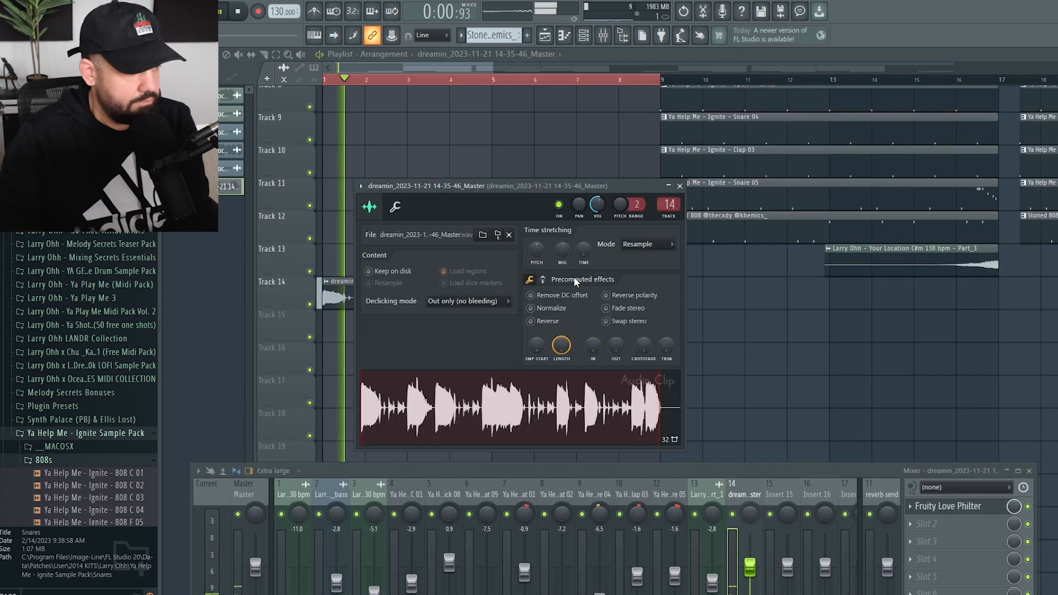
click(543, 280)
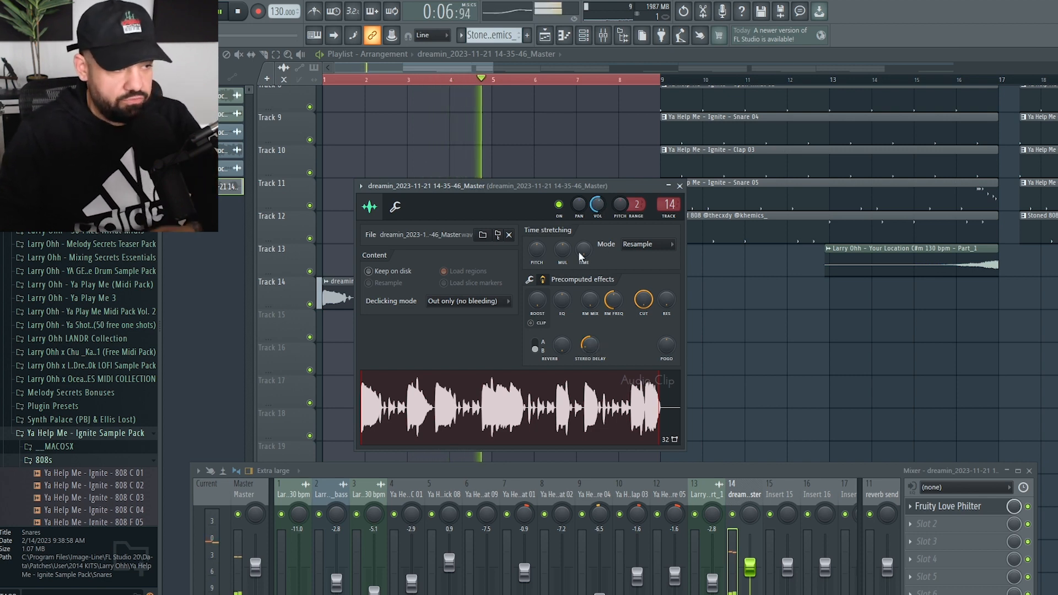
click(679, 186)
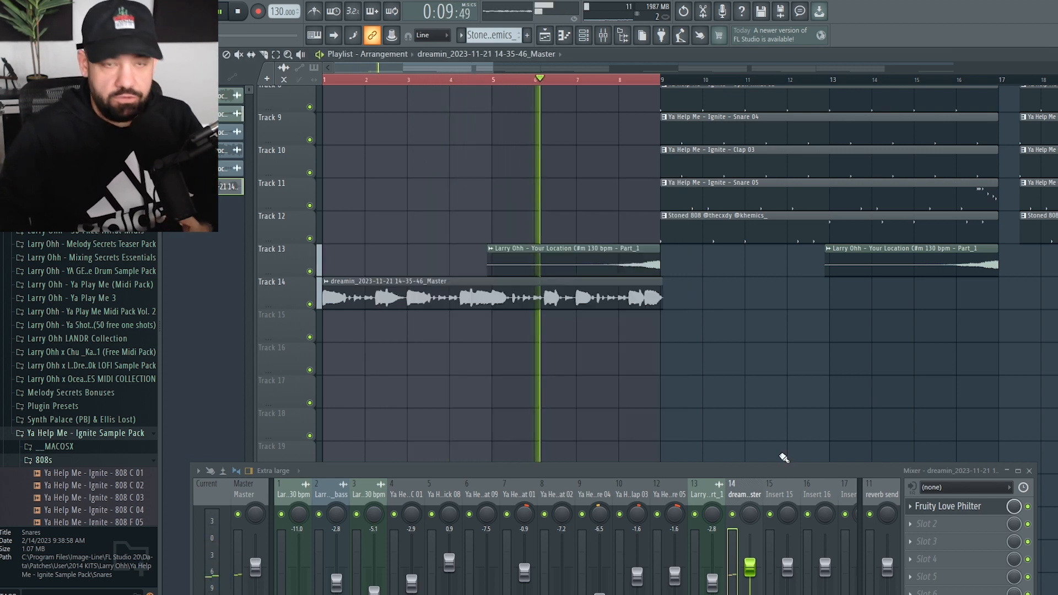
- Add Fruity parametric EQ 2 after Love Philter on mixer track 14 and roll off the low end with a high-pass filter
drag(784, 469, 725, 293)
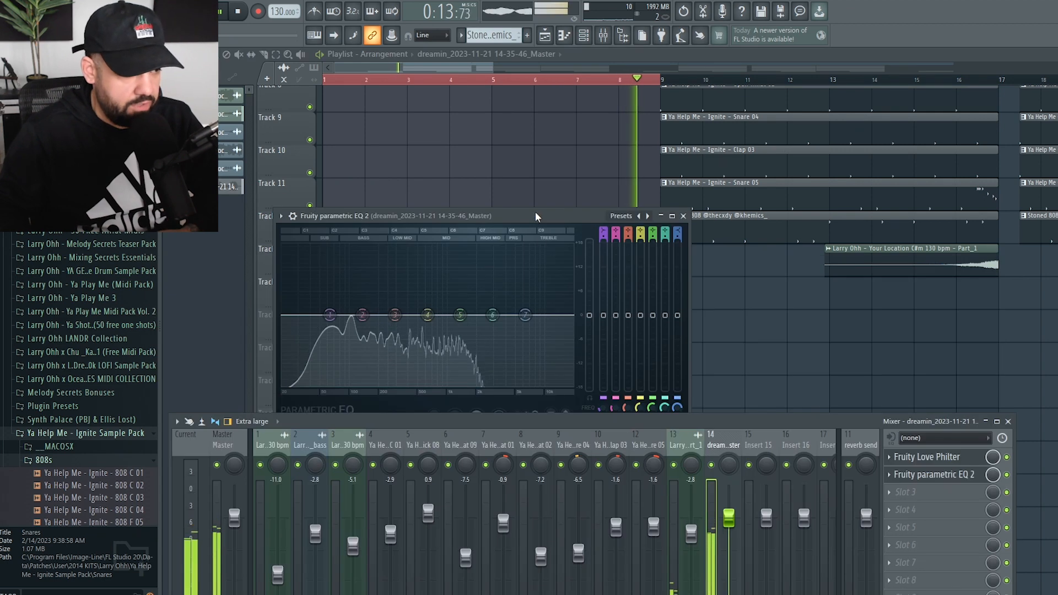
drag(538, 216, 563, 208)
scroll(628, 221, down, 3)
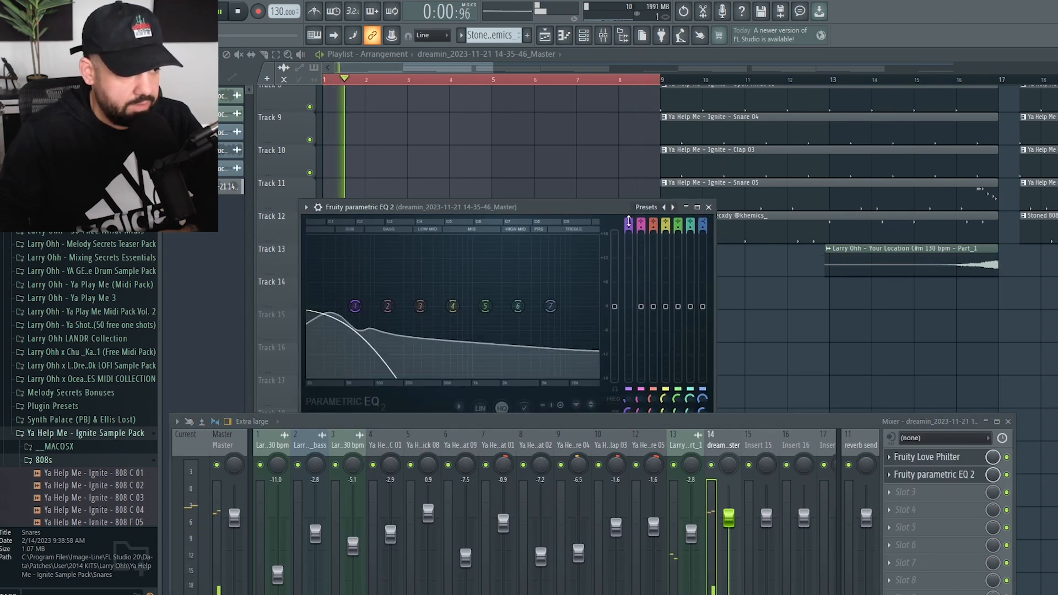
scroll(629, 221, down, 1)
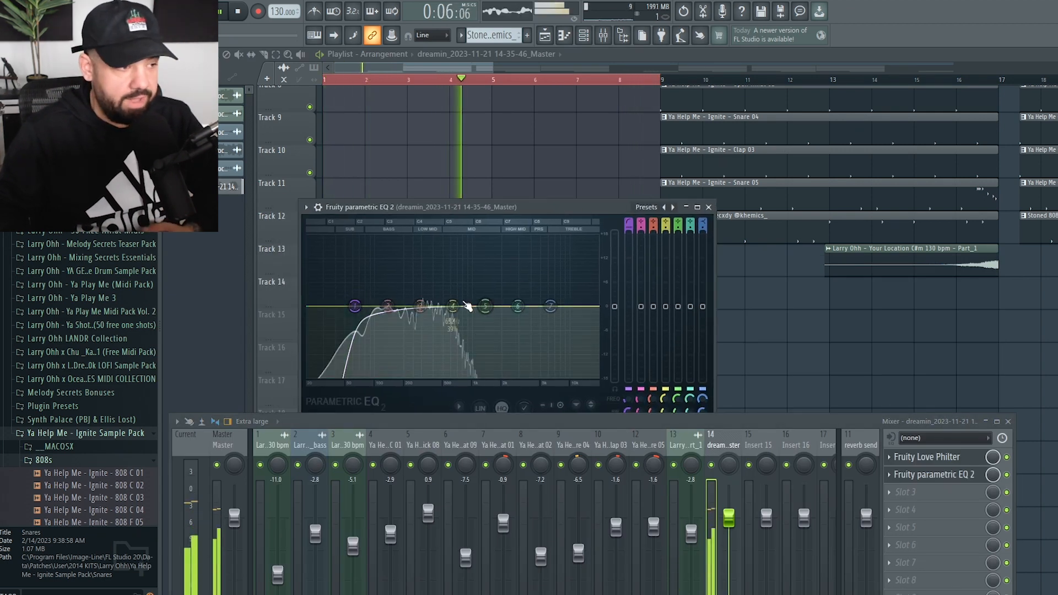
drag(387, 306, 340, 339)
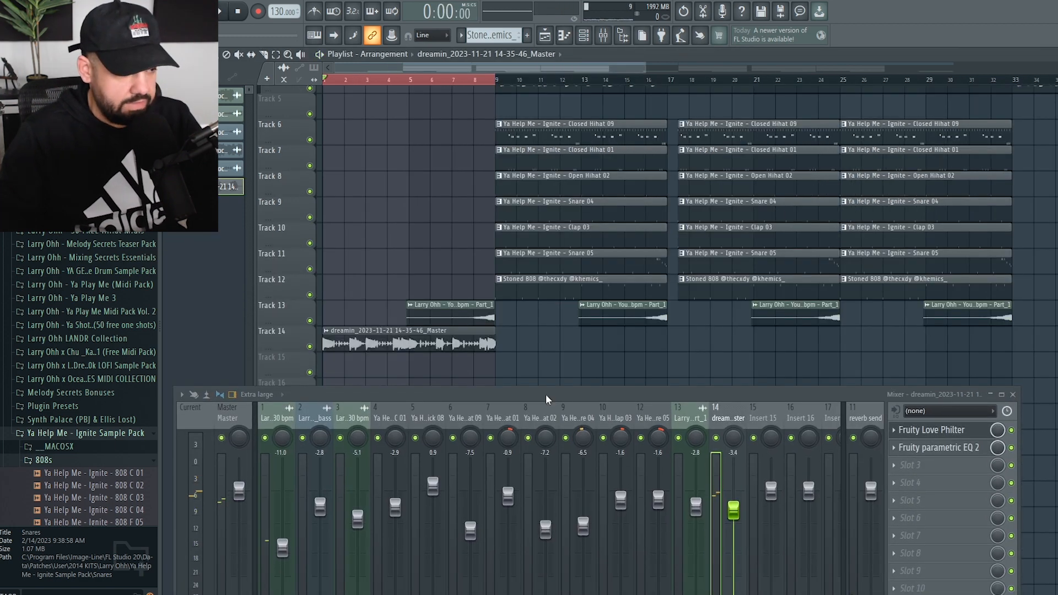
- Play the intro loop with the melody and set the level of mixer track 14 to -3.8 dB
double_click(439, 342)
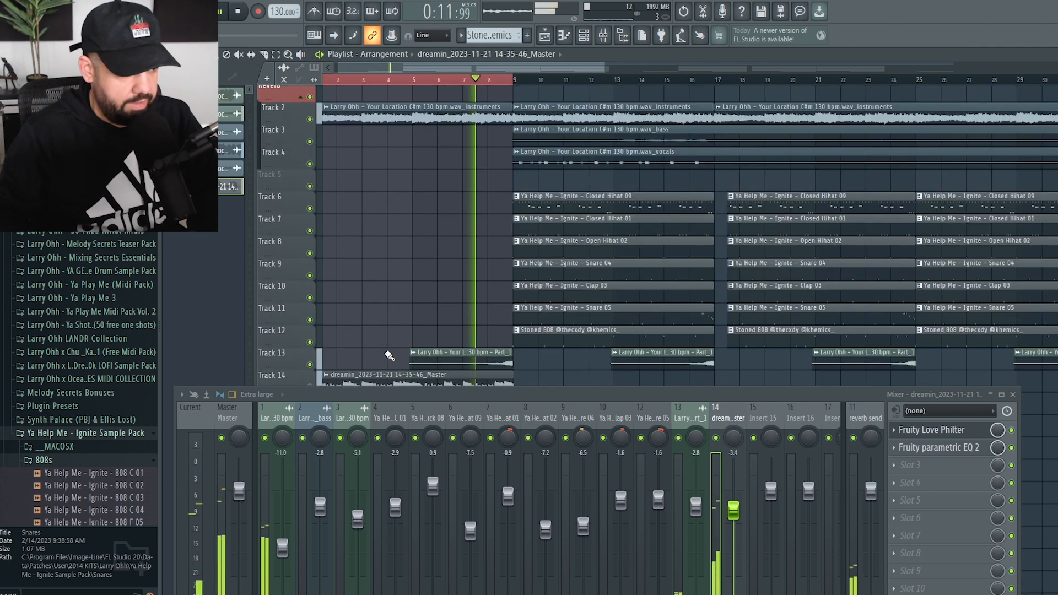
scroll(389, 355, down, 1)
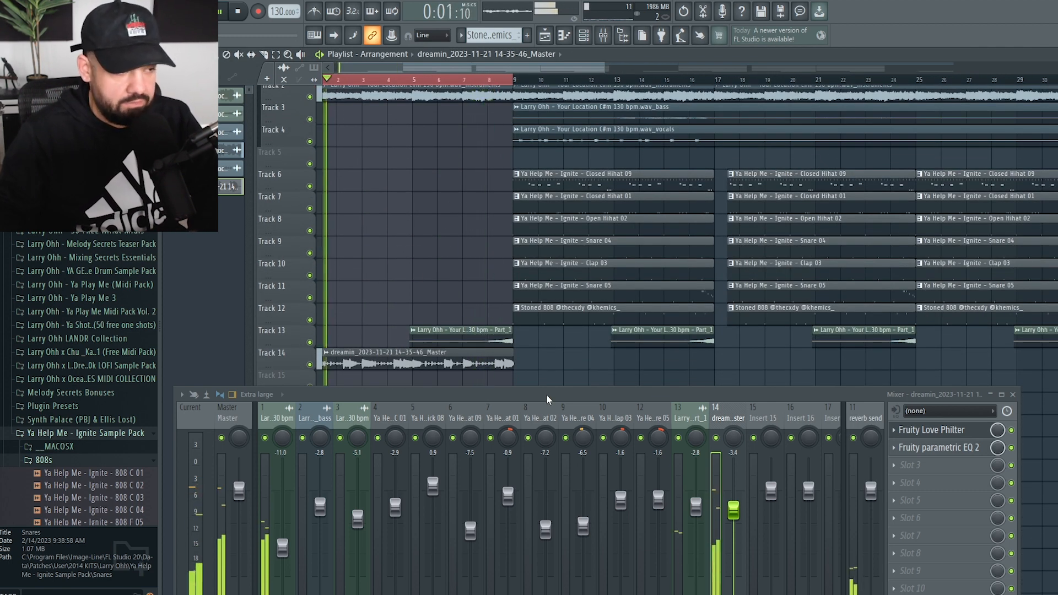
drag(548, 387, 548, 396)
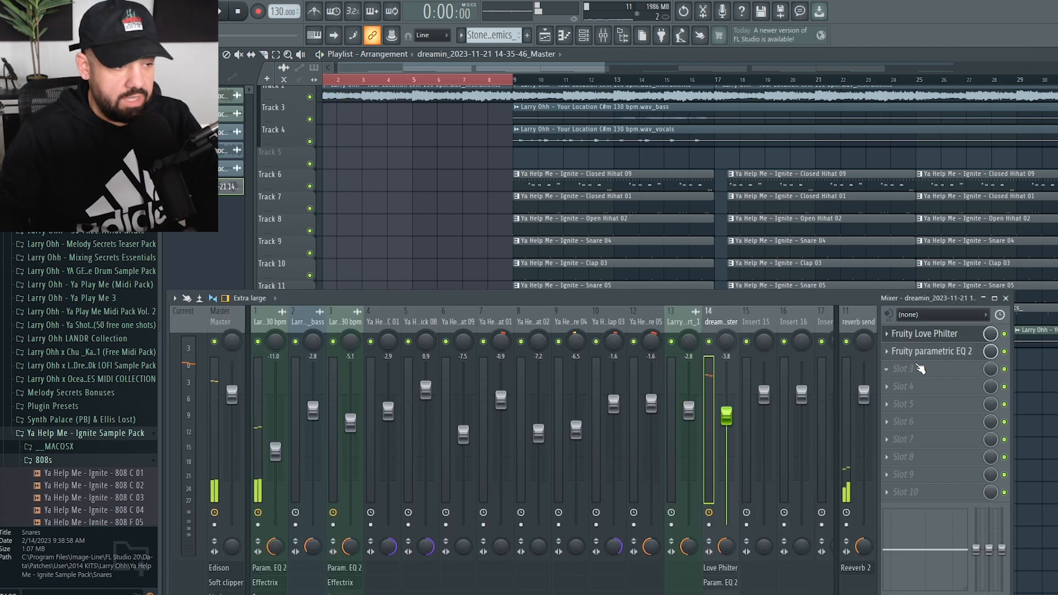
- Add Fruity Limiter to slot 3 of mixer track 14, adjusting its saturation and lowering its ceiling
click(919, 368)
mouse_move(917, 342)
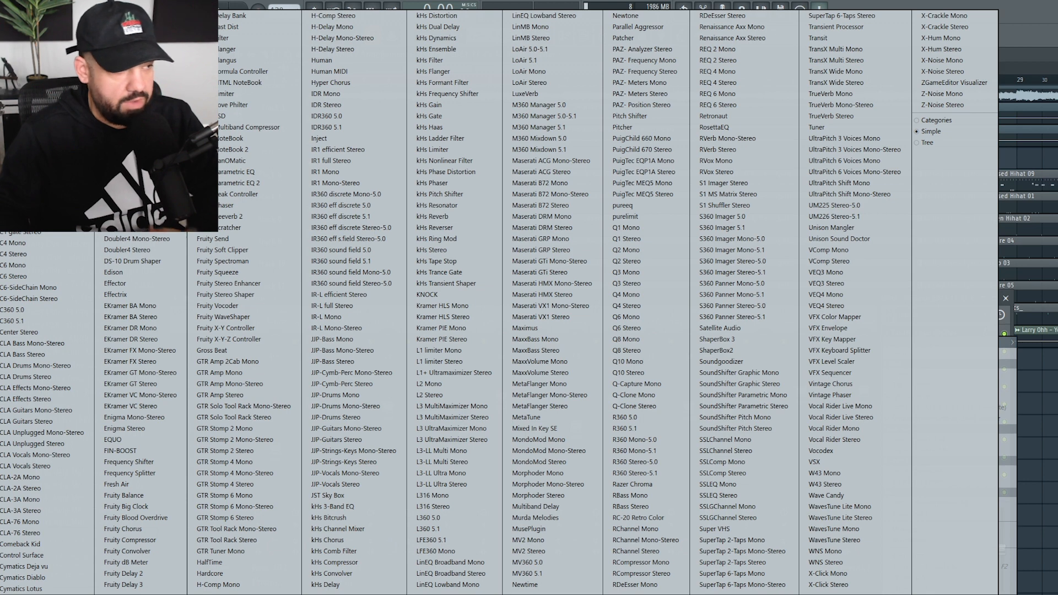
click(231, 94)
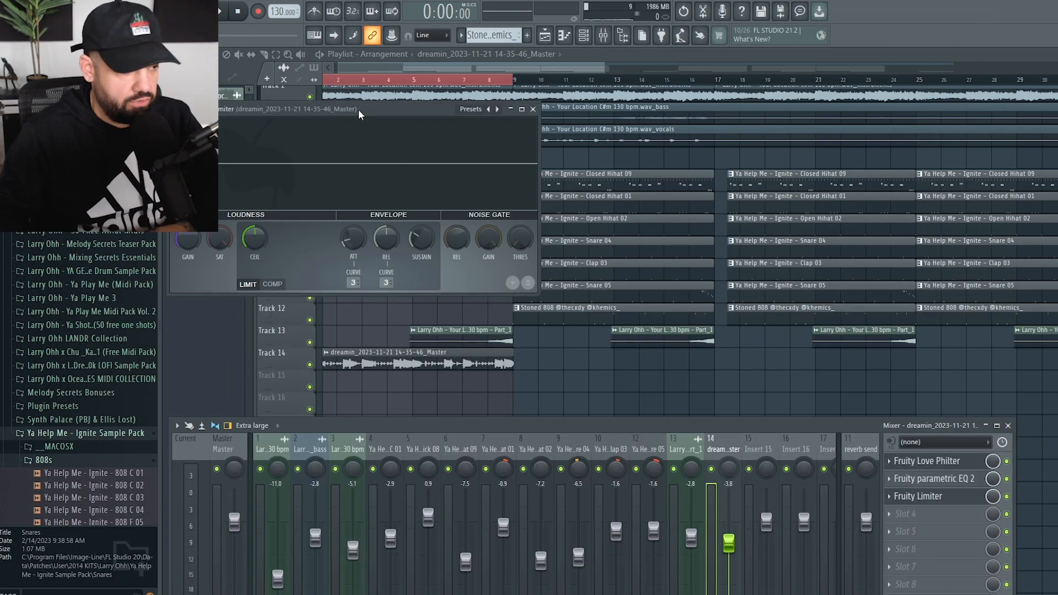
drag(335, 184, 534, 205)
key(space)
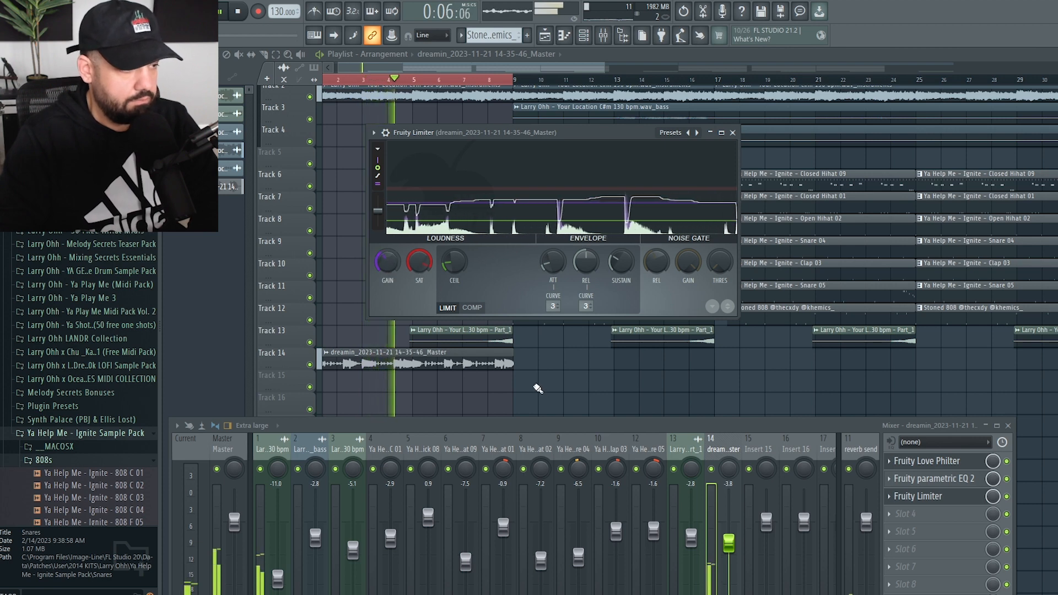
- Slice the rendered clip on Track 14 through bar 8 and leave short gaps between the slices for a stutter
drag(550, 431, 546, 318)
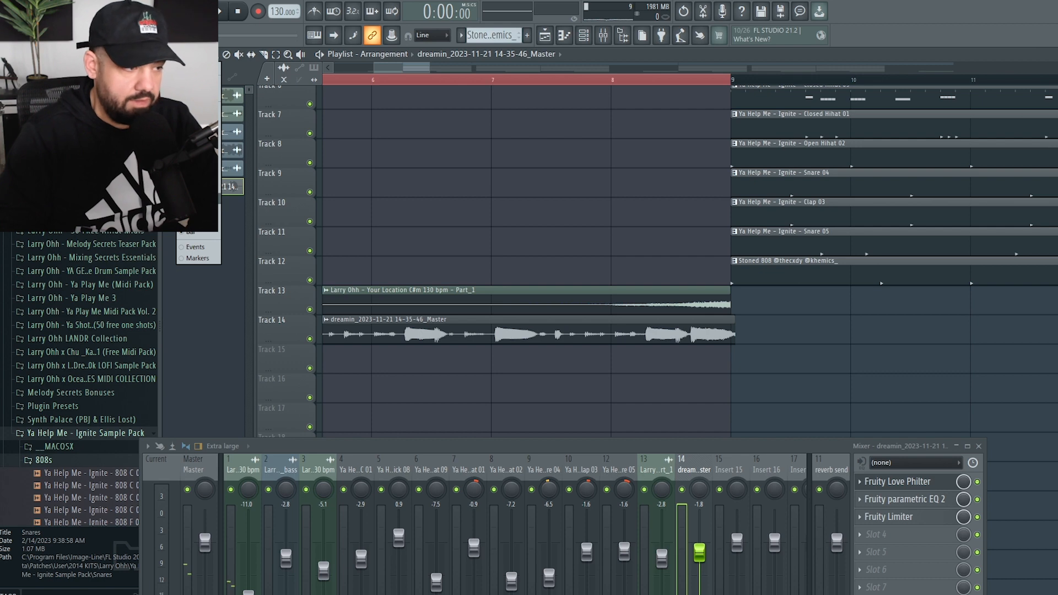
scroll(701, 342, up, 2)
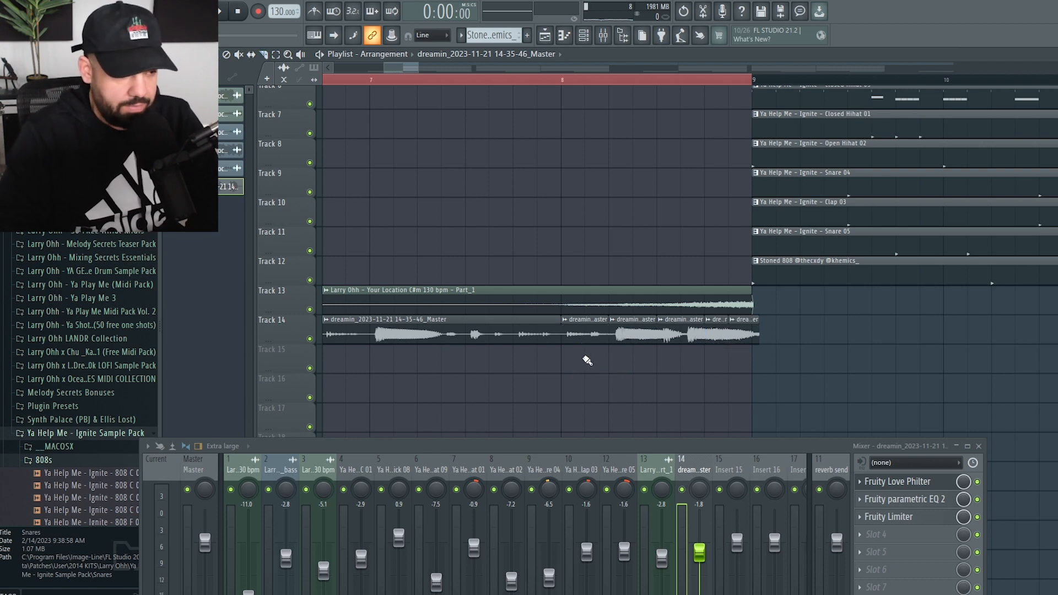
drag(576, 372, 725, 324)
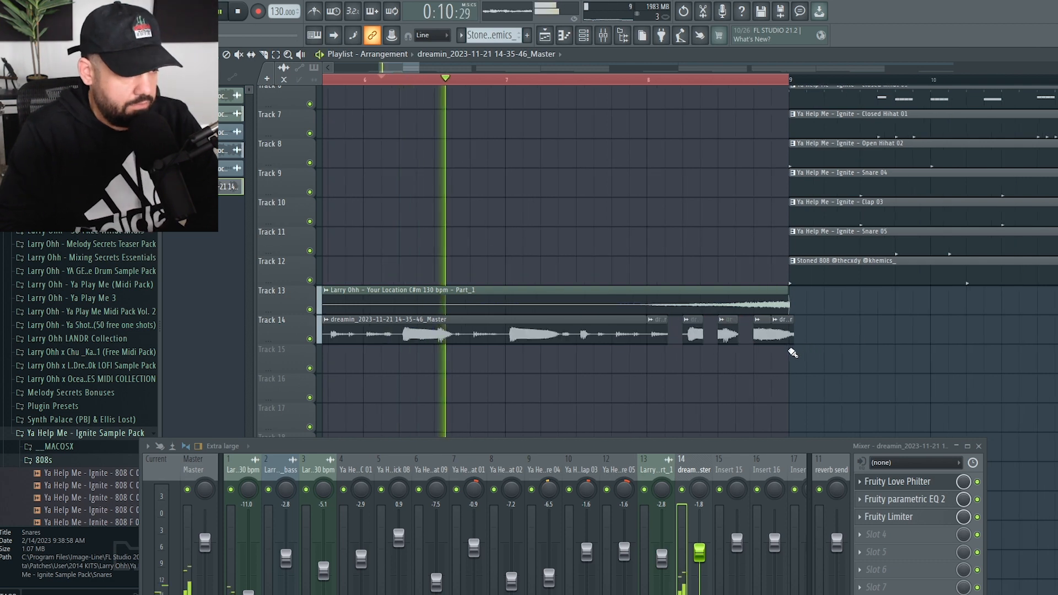
- Trim the overhanging final slice on Track 14 and rearrange the bar 8 slices into shorter stutter cuts ending before bar 9
scroll(793, 352, up, 3)
right_click(780, 333)
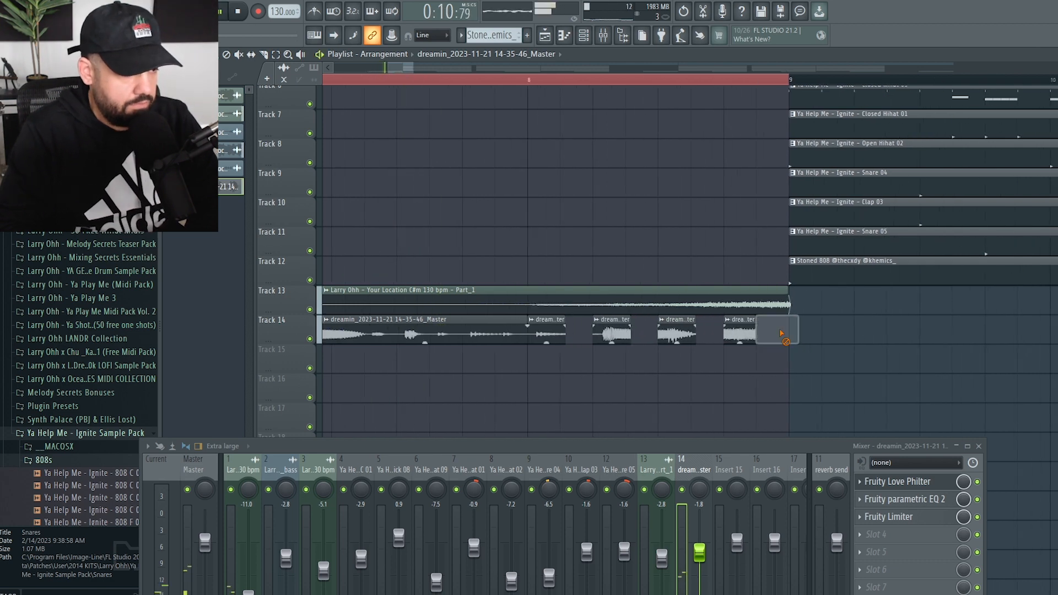
click(772, 335)
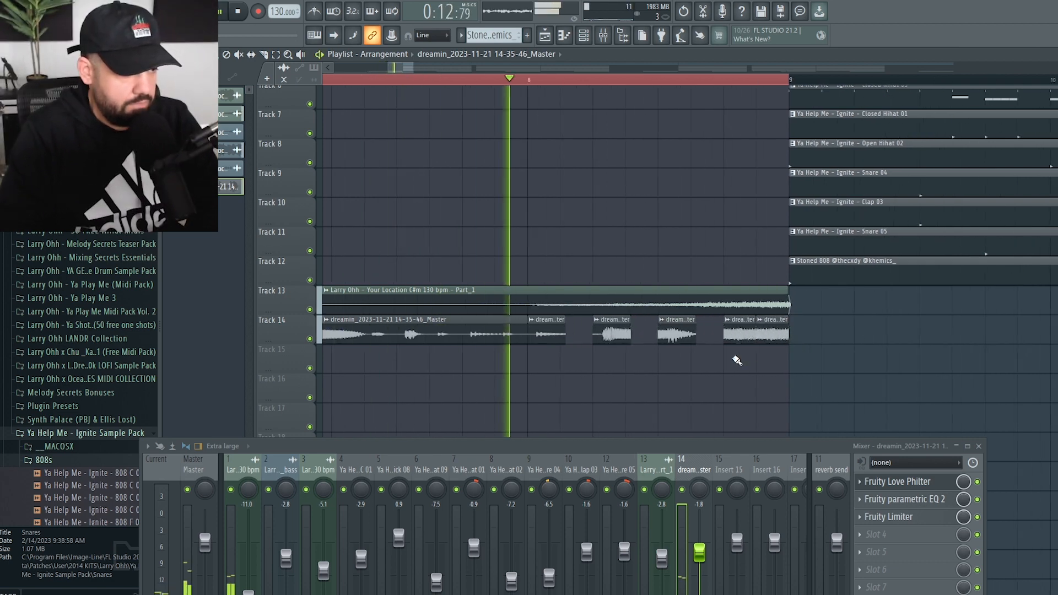
drag(733, 367, 785, 324)
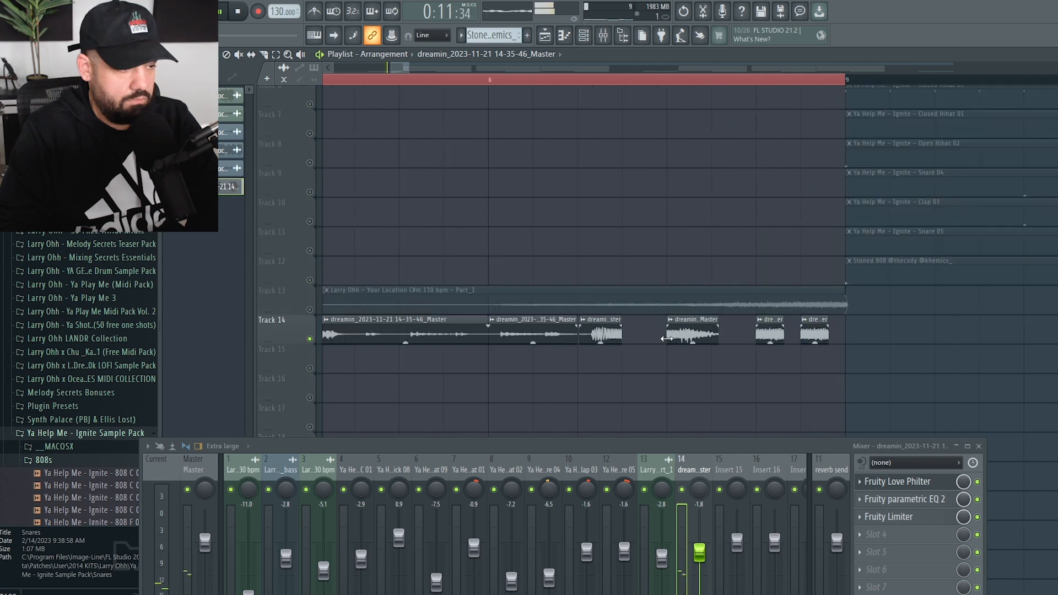
- Switch the declicking mode of the rendered drum clip on Track 14 to a bleeding option
double_click(682, 334)
click(462, 300)
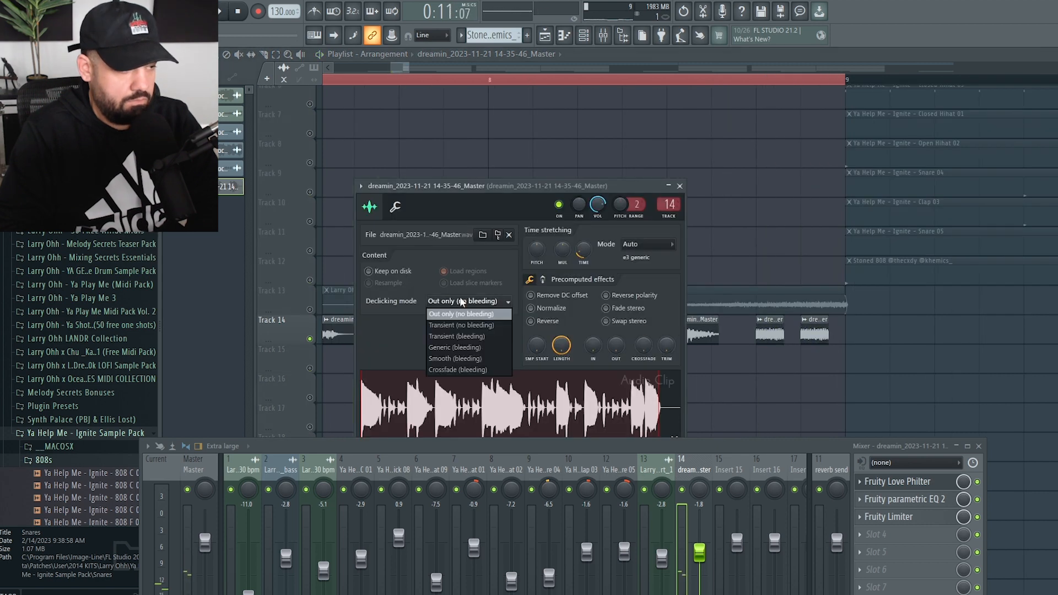
click(461, 353)
click(679, 185)
- Add another short slice in the first bar 8 gap on Track 14 and play the stutter
key(space)
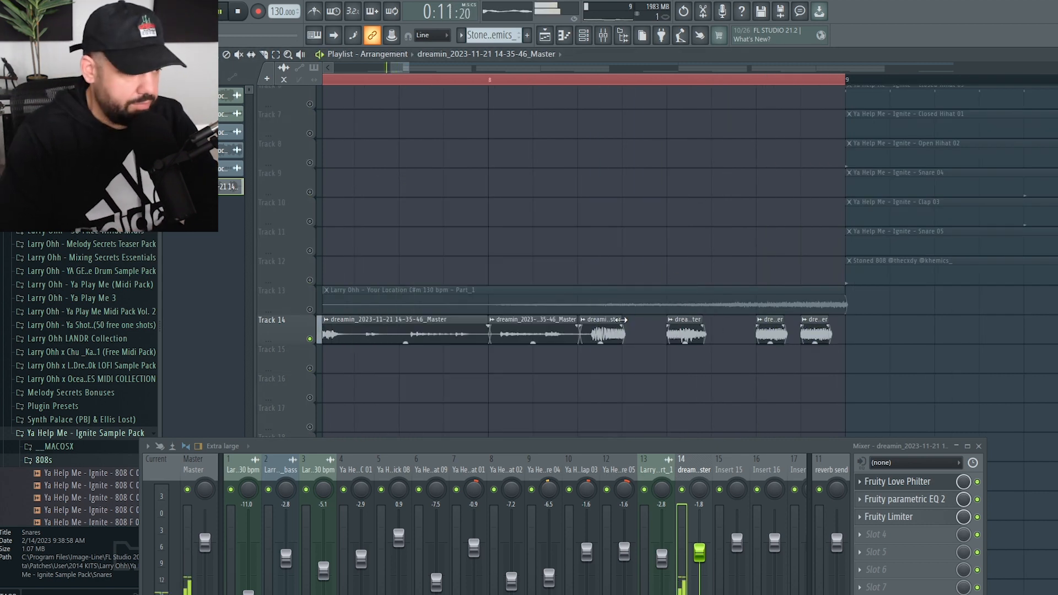
click(639, 336)
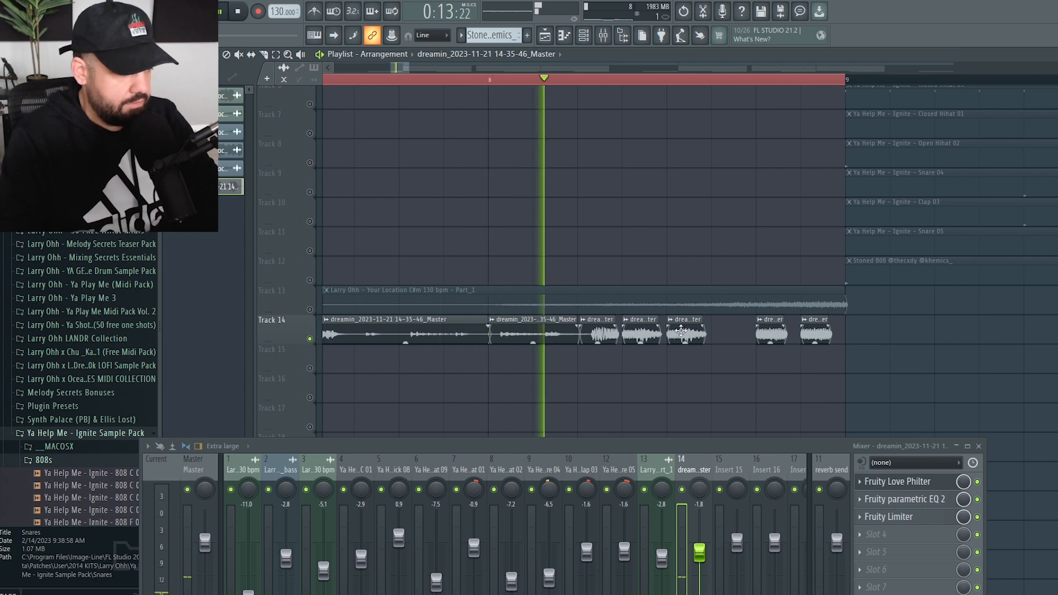
key(space)
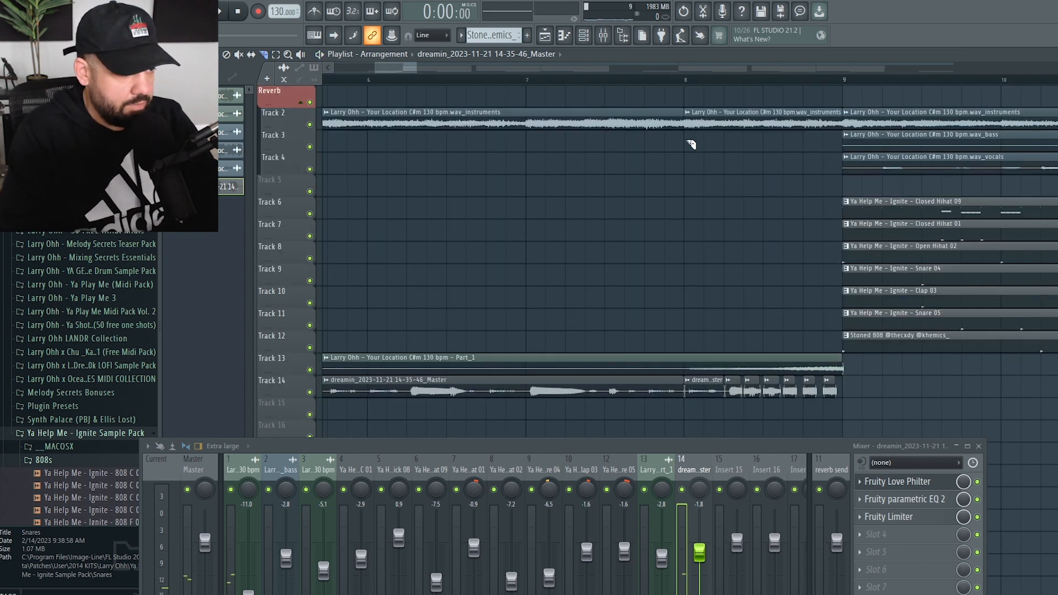
- Slice the instruments clip on Track 2 into shorter pieces across bars 7 and 8
scroll(722, 132, up, 2)
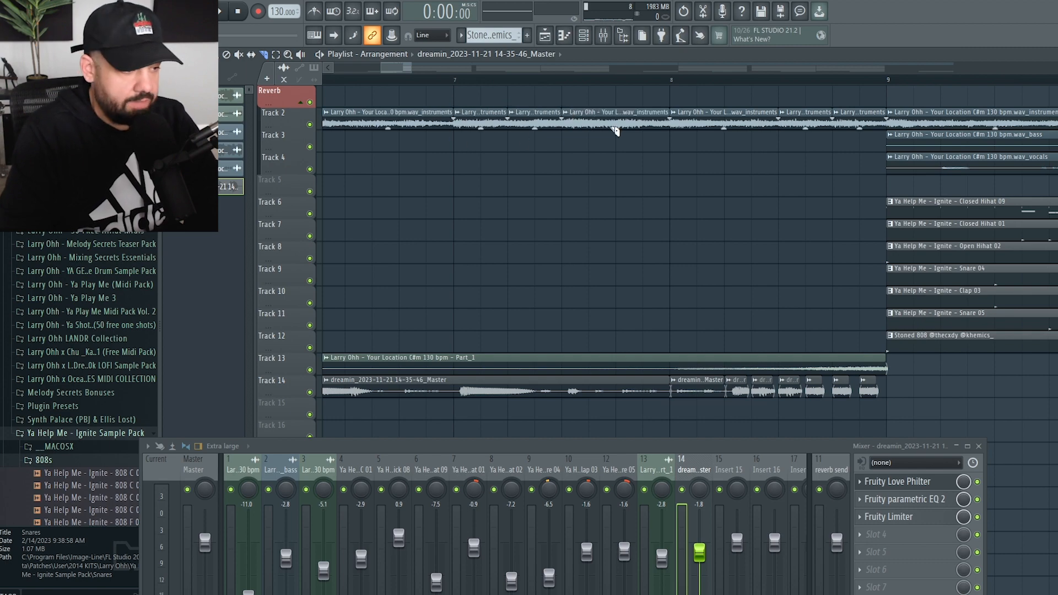
scroll(634, 237, down, 6)
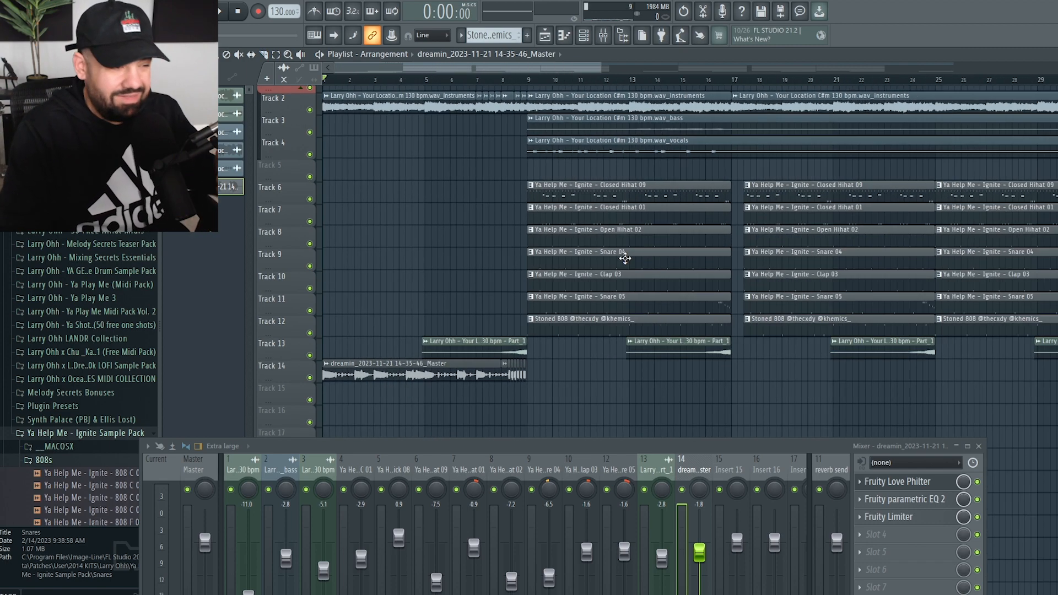
- Render the melody on mixer track 1 with its effects and place the audio from bar 1, replacing Track 2's intro clip
click(251, 467)
drag(302, 446, 375, 254)
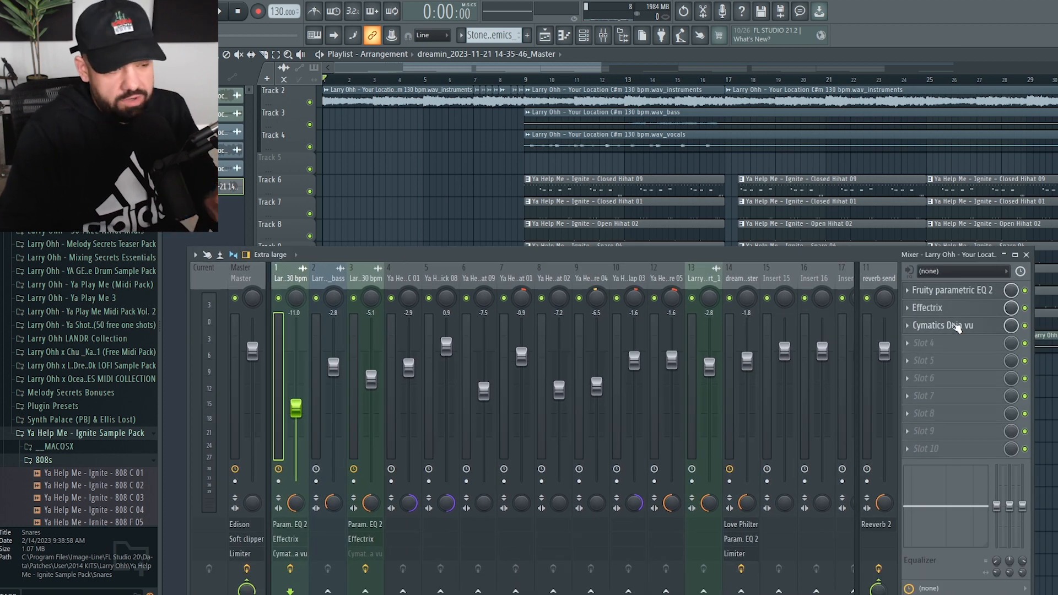
click(955, 326)
drag(582, 254, 689, 256)
right_click(384, 167)
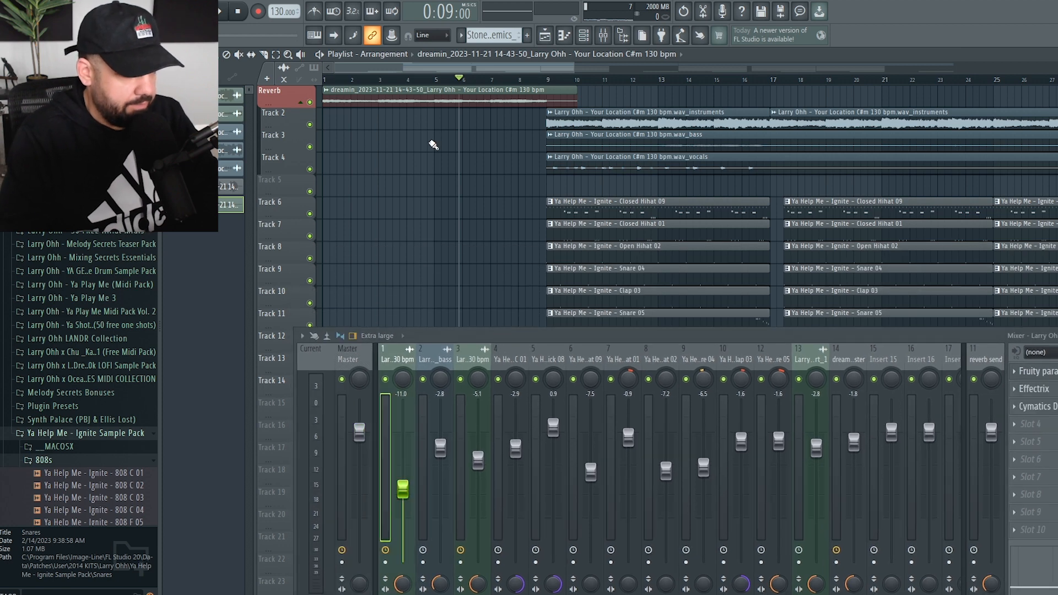
- Normalize the rendered melody clip and play the intro with it
double_click(407, 93)
click(345, 231)
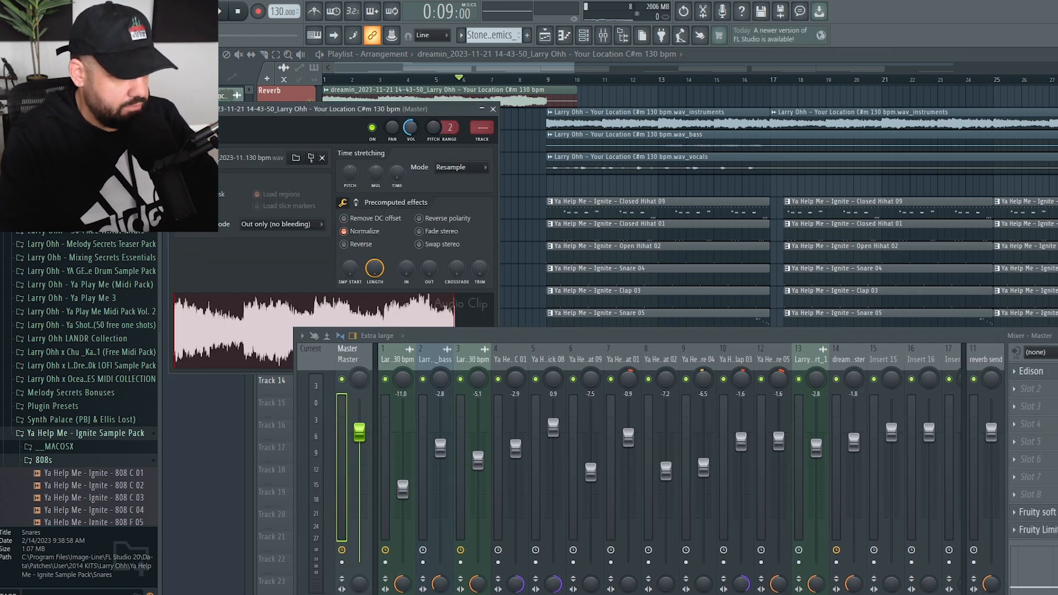
key(Escape)
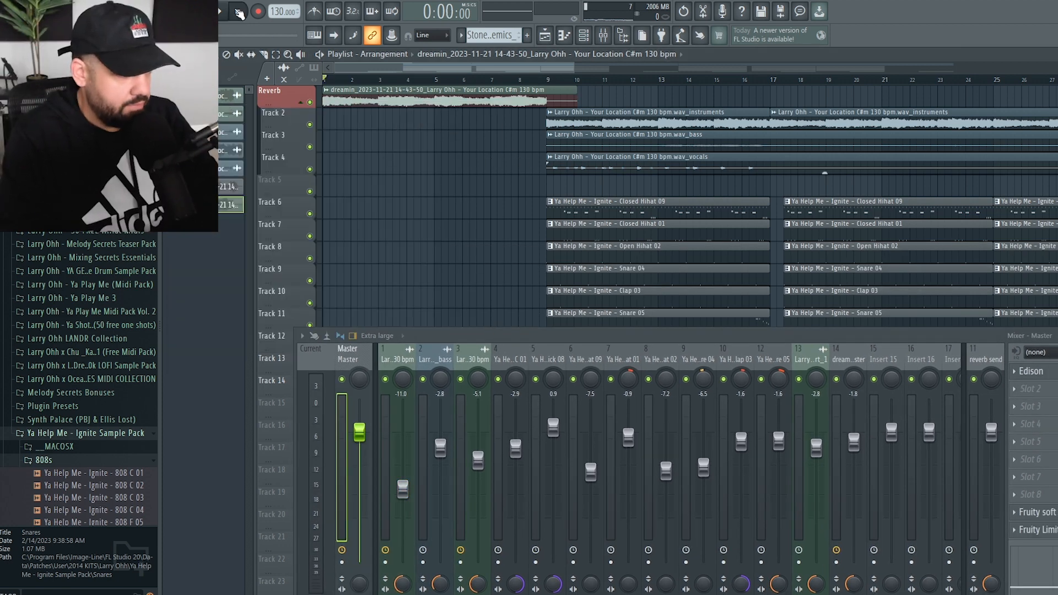
key(space)
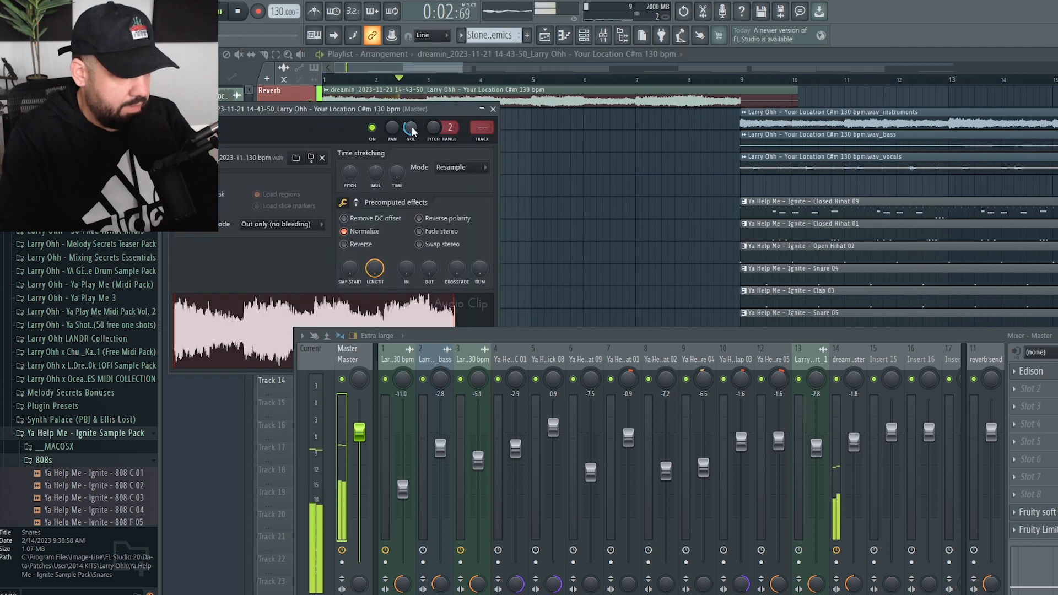
key(Escape)
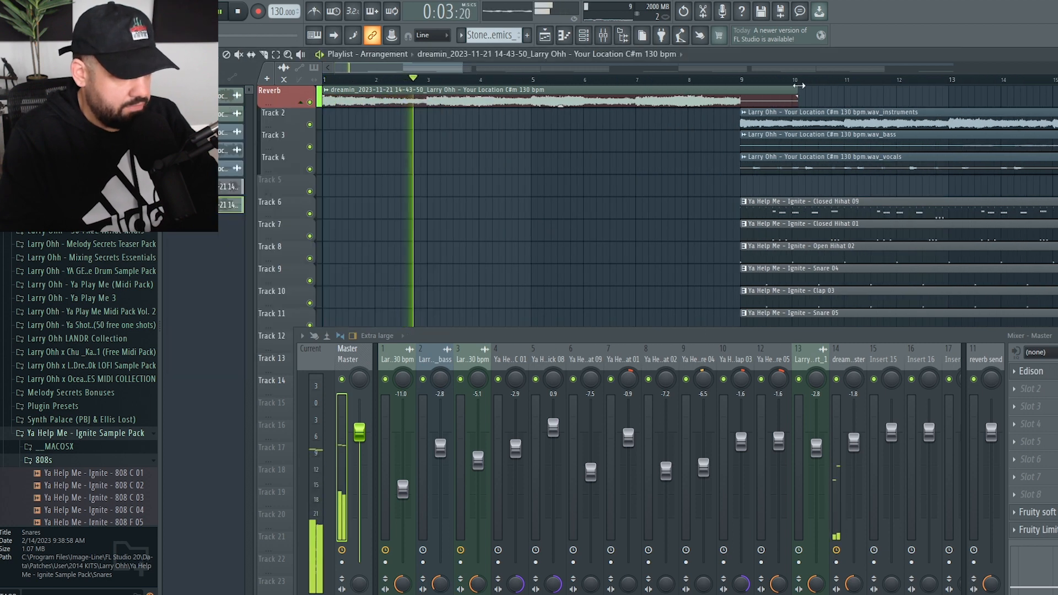
- Trim the rendered melody clip to bar 9, slice it across bars 7 and 8, and leave short gaps in bar 8
ctrl+scroll(746, 93, up, 3)
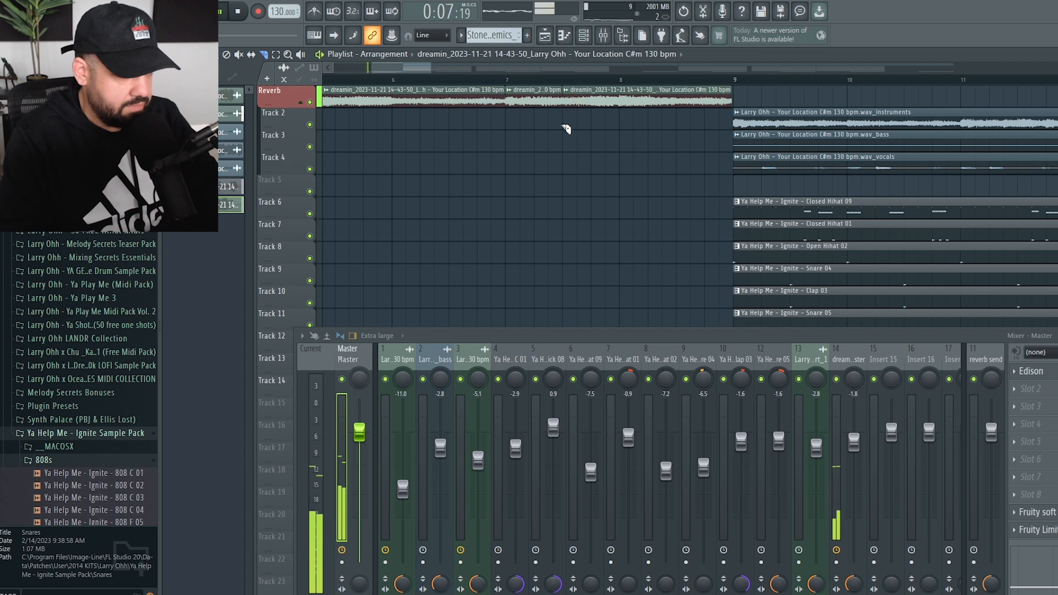
drag(622, 92, 623, 117)
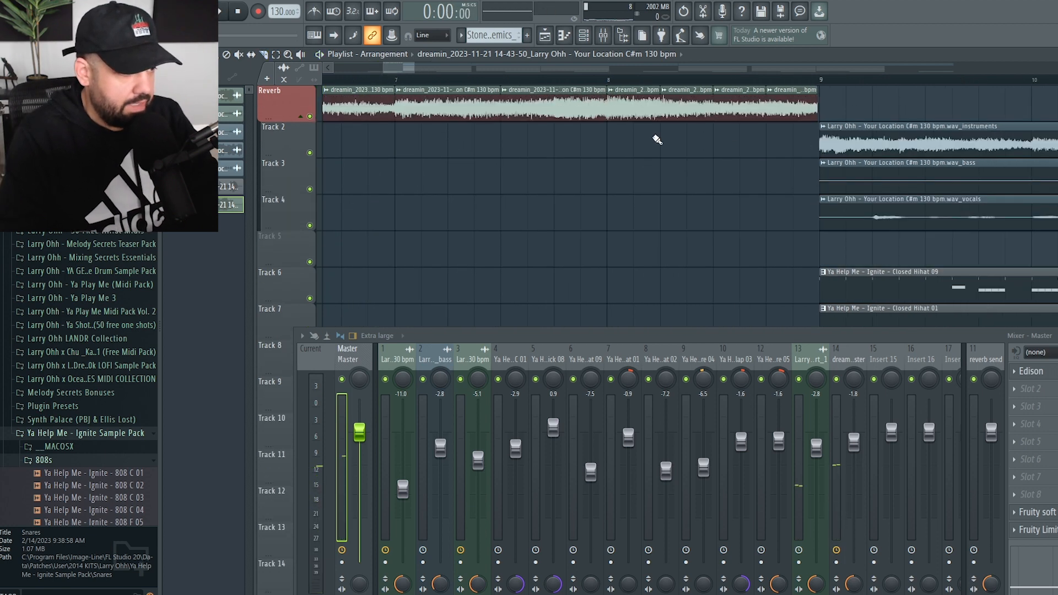
drag(610, 154, 779, 104)
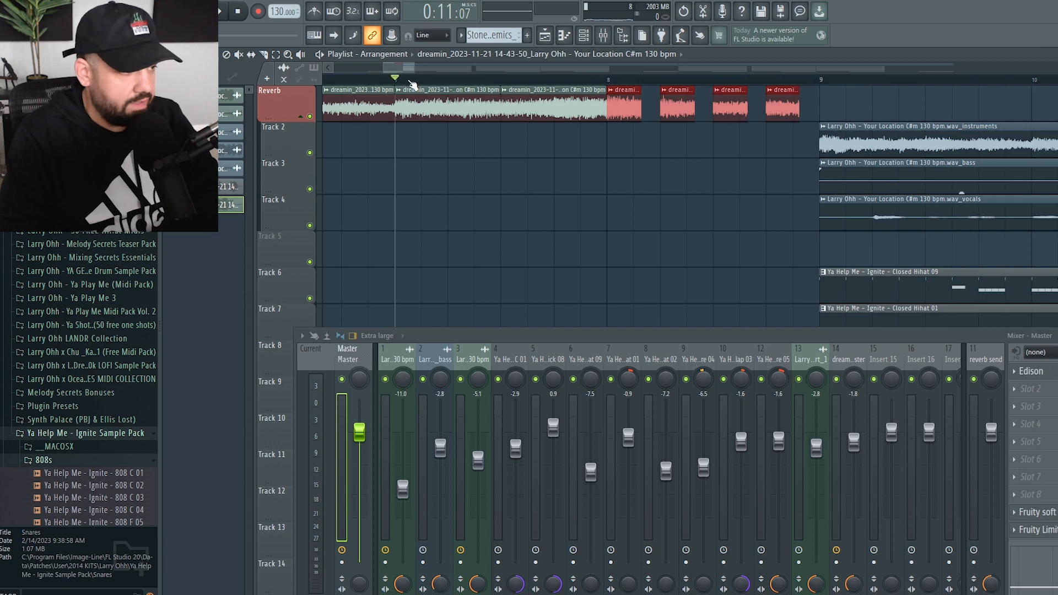
key(space)
click(523, 155)
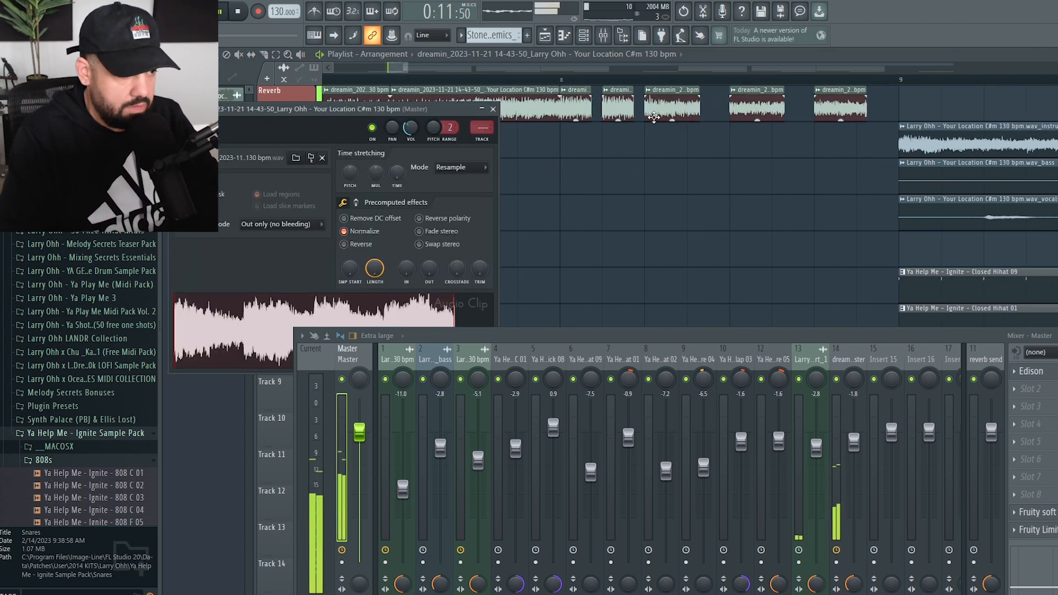
- Set the declicking mode of the rendered melody clip to Generic (bleeding)
click(292, 225)
click(288, 271)
key(Escape)
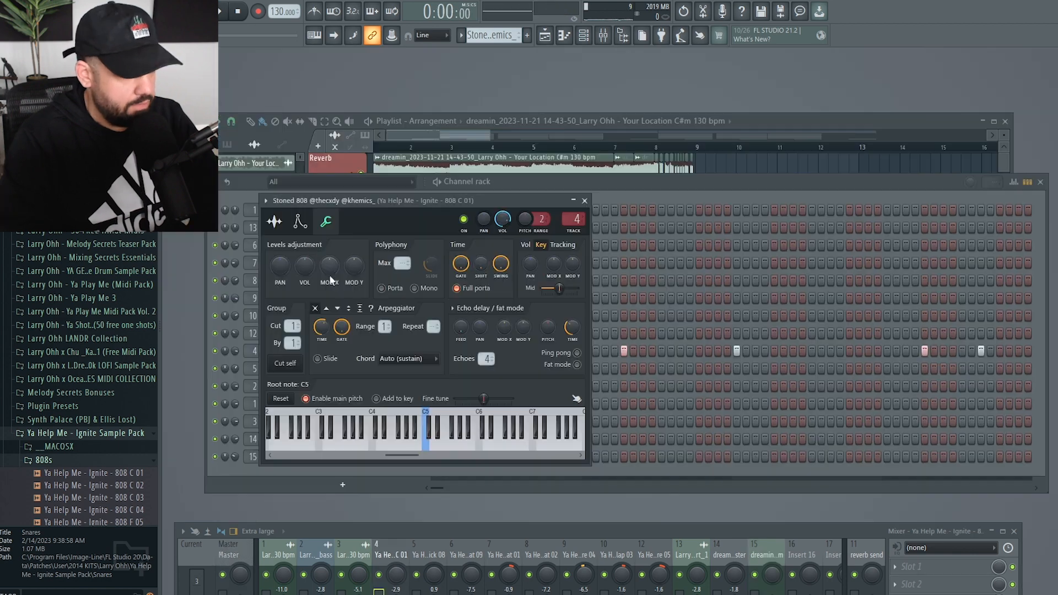
- Bring the Stoned 808 sample from its sampler channel into the playlist as an audio clip and reverse it
click(274, 221)
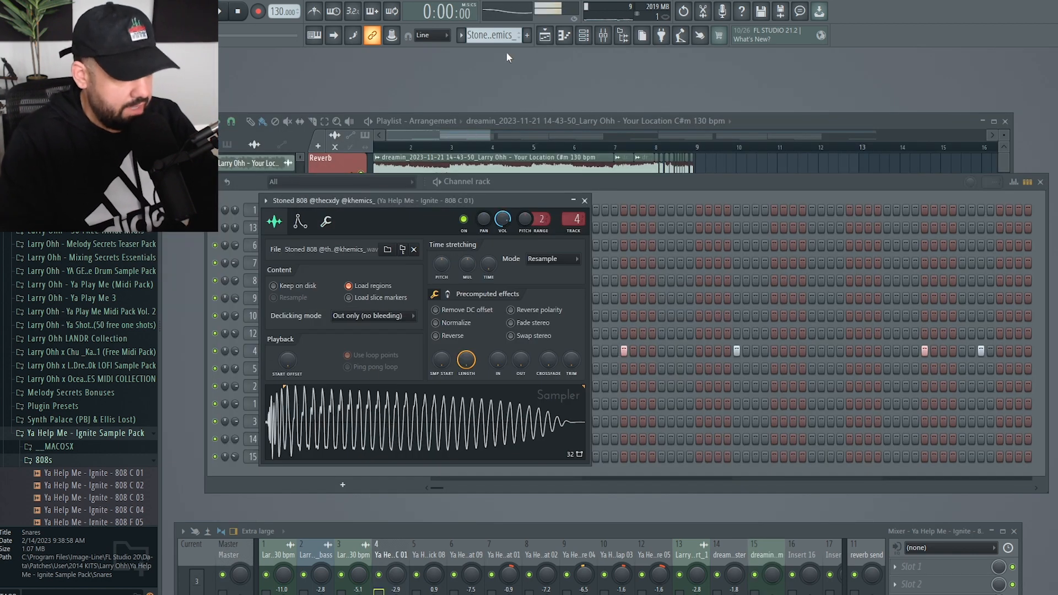
click(391, 147)
drag(764, 121, 894, 102)
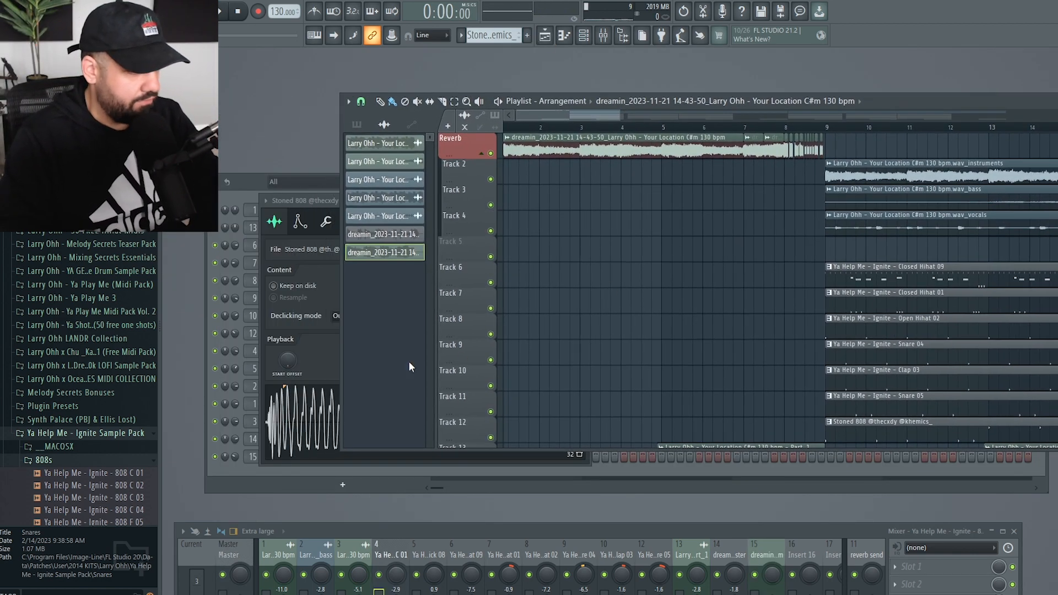
drag(322, 425, 679, 275)
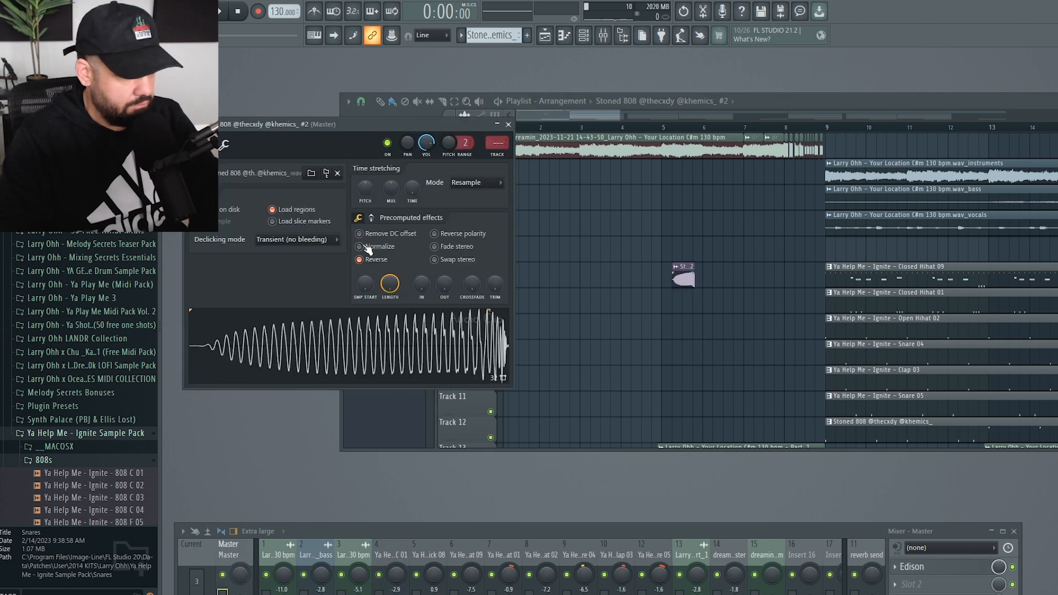
- Route the reversed 808 clip to mixer track 16 and place it on Track 5 so it ends at bar 9
click(724, 252)
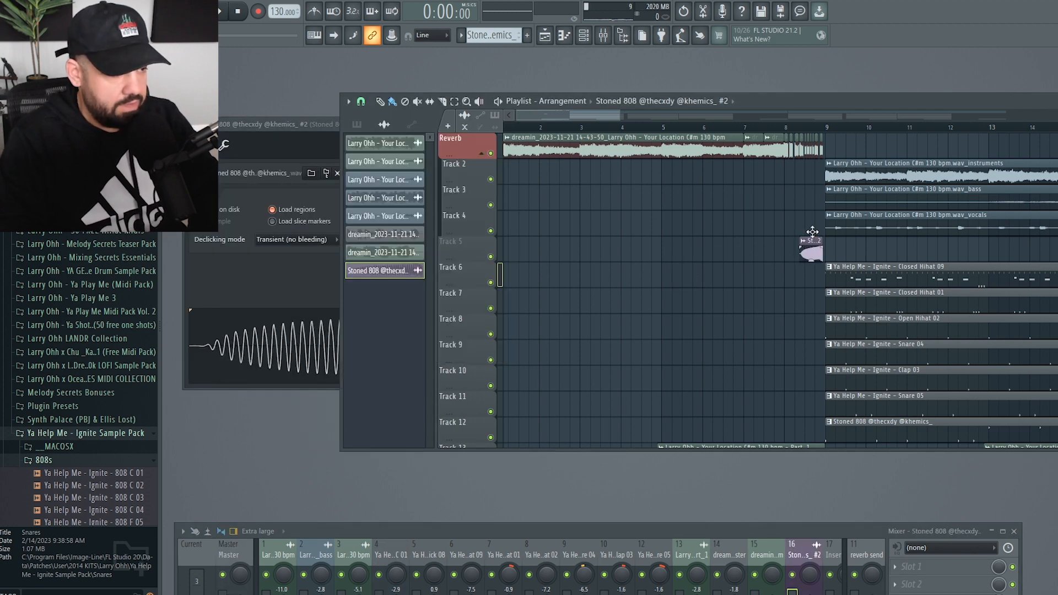
scroll(871, 263, up, 5)
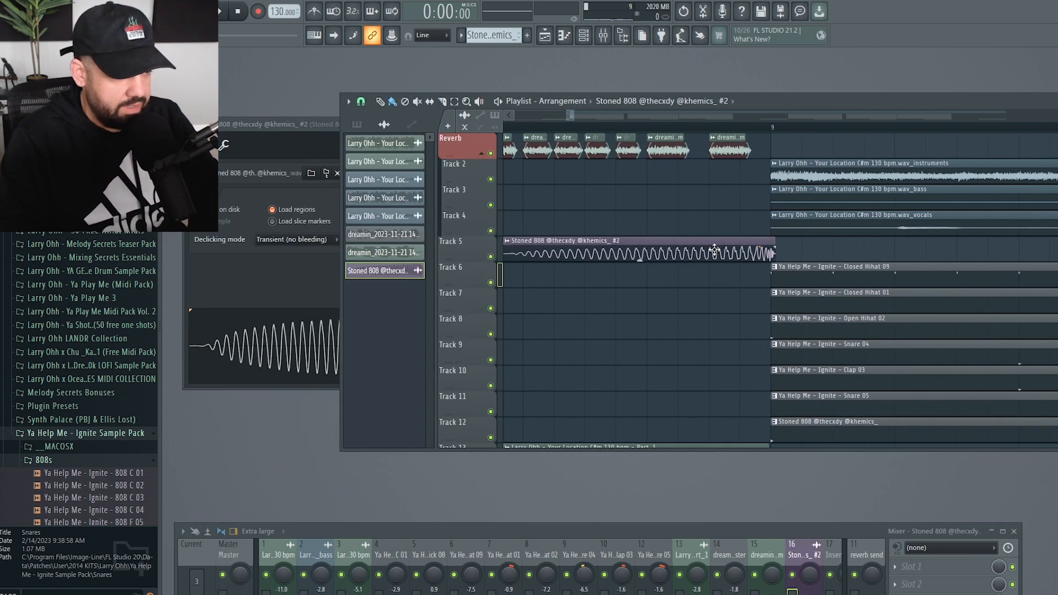
double_click(745, 242)
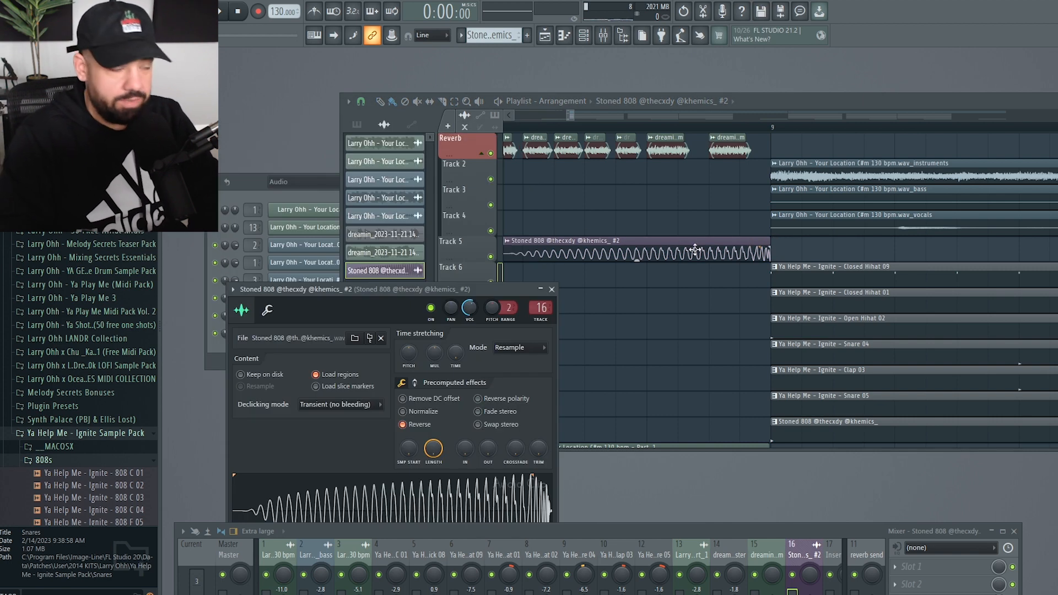
- Check the 808 pattern's notes in the piano roll and adjust the reversed 808 clip's time-stretching pitch to match
double_click(821, 430)
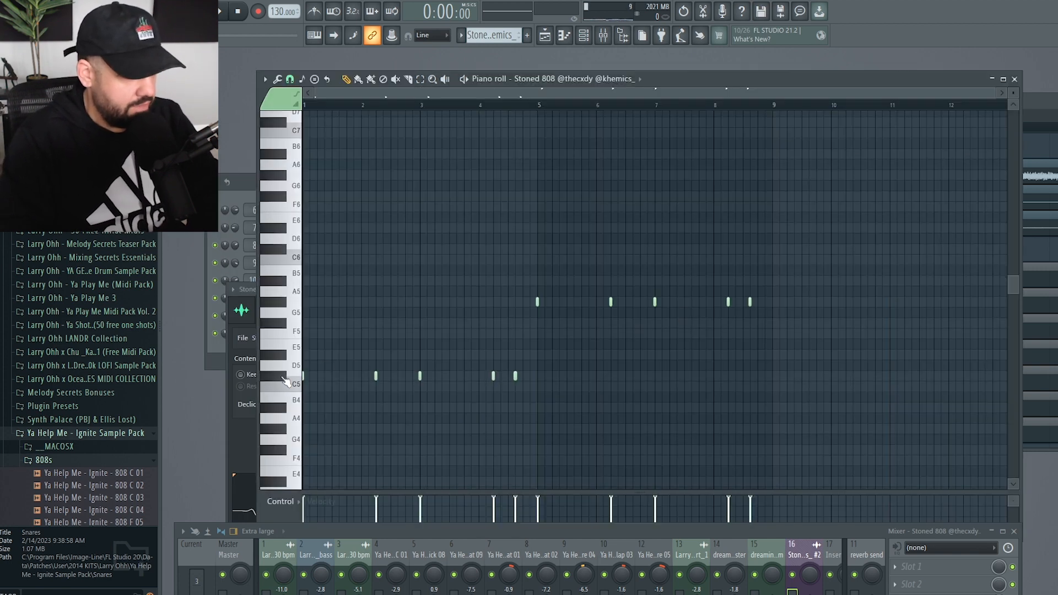
click(1033, 108)
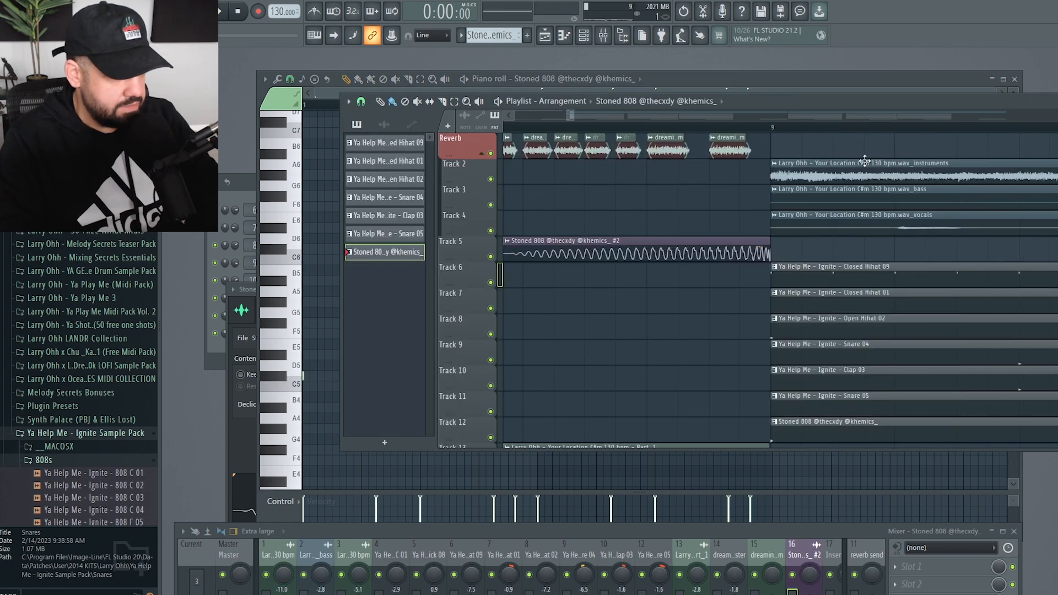
double_click(617, 242)
drag(458, 294, 583, 219)
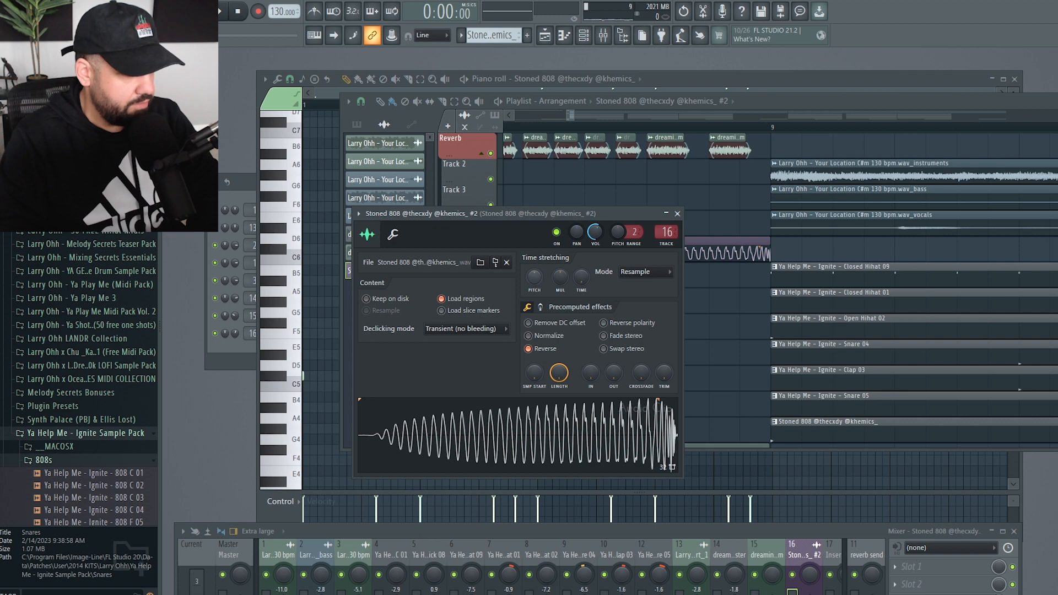
drag(535, 278, 535, 277)
click(576, 436)
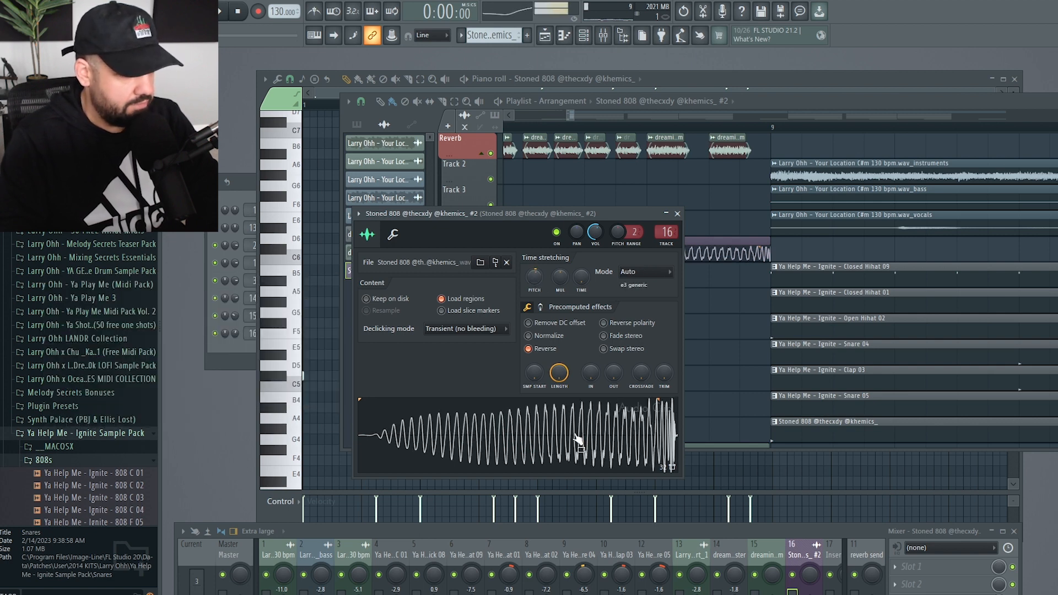
- Resize and align the reversed 808 clip on Track 5 to the last half bar before bar 9, and play the transition
click(748, 277)
drag(769, 239, 752, 247)
drag(514, 247, 700, 231)
key(space)
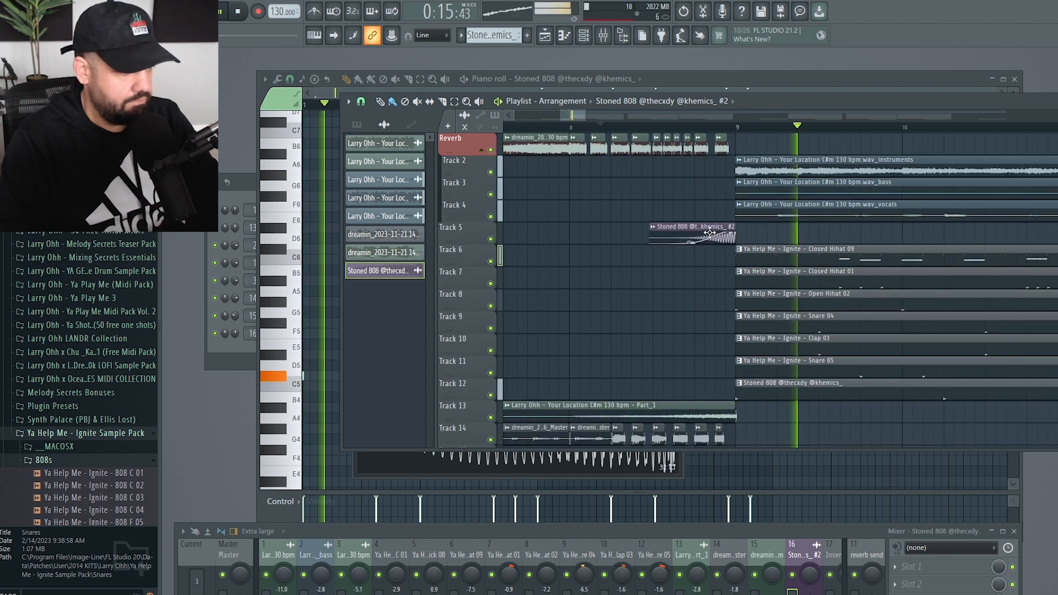
key(space)
- Adjust the stereo delay in the reversed 808 clip's precomputed effects
double_click(690, 234)
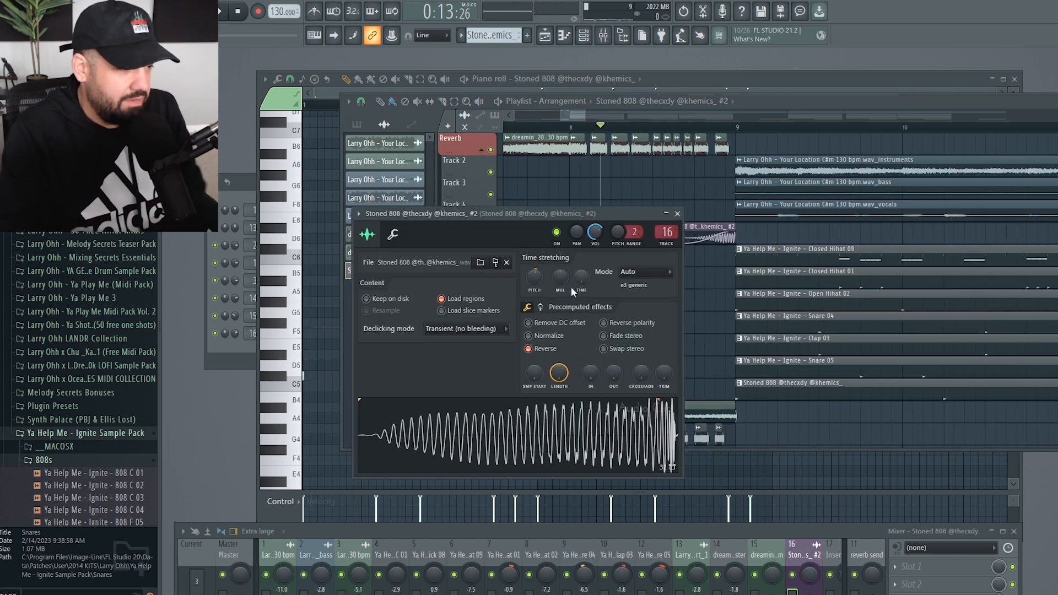
click(540, 307)
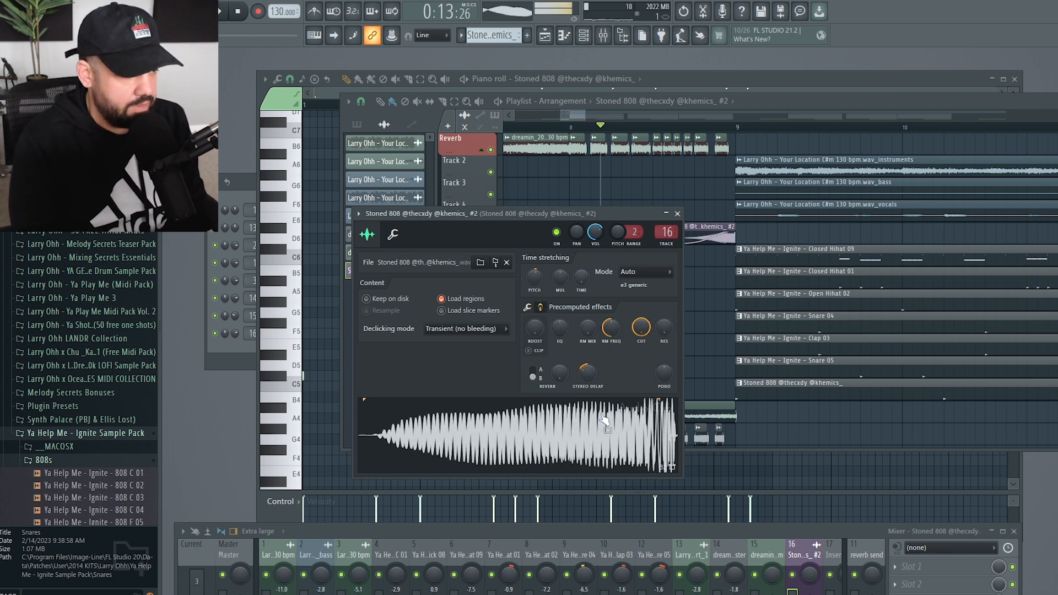
drag(584, 378, 584, 370)
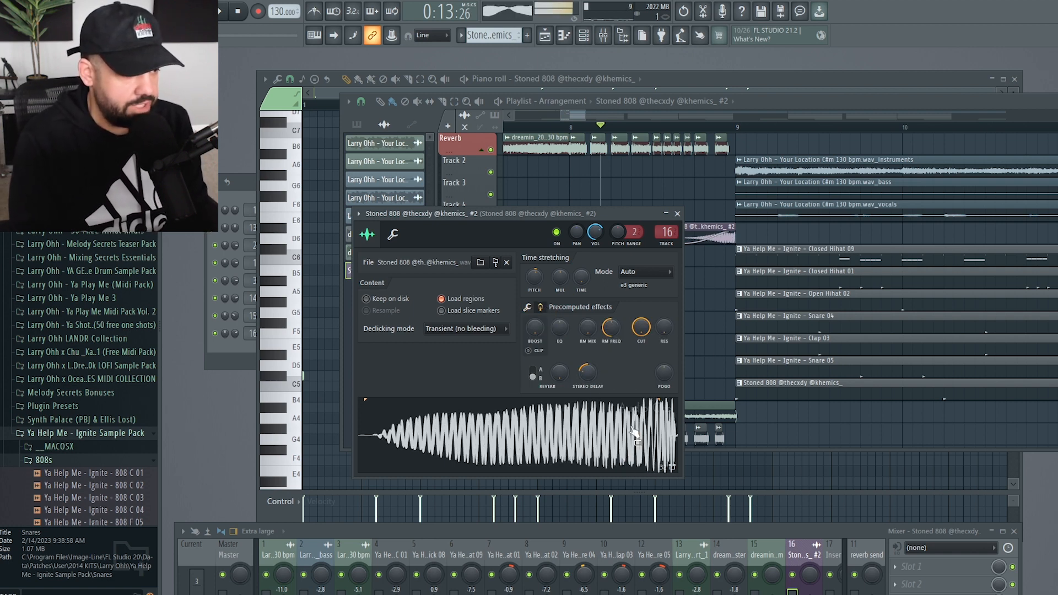
right_click(720, 325)
- Play the finished intro from bar 1 and check it in the mixer
key(space)
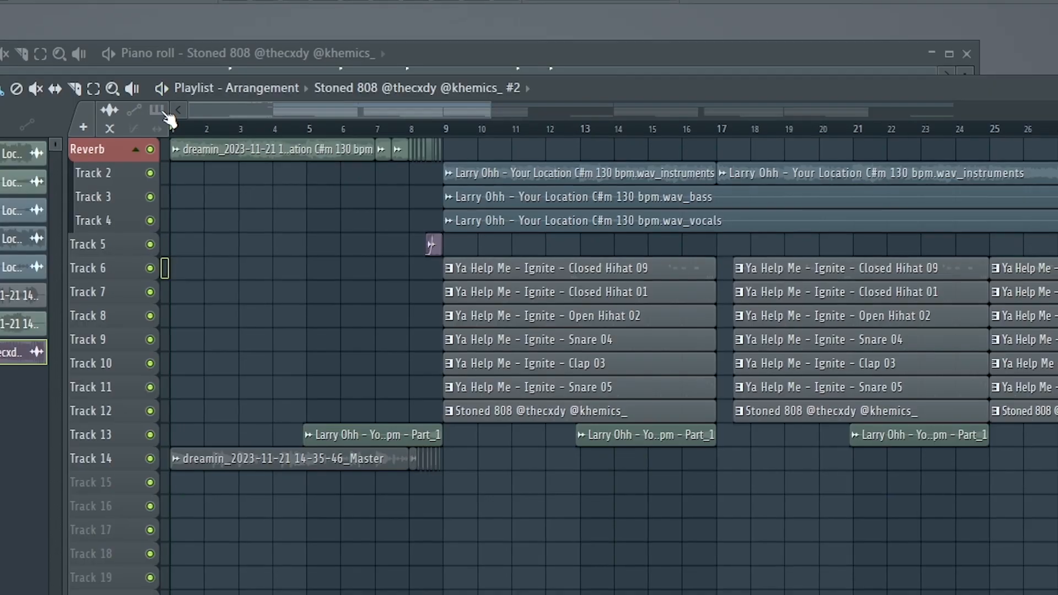
key(space)
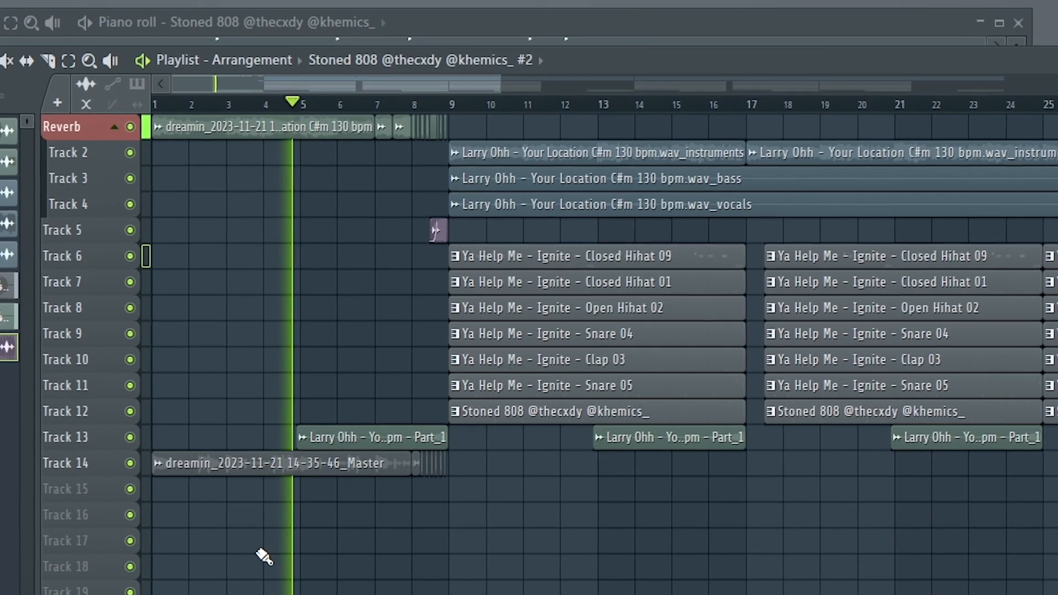
key(F9)
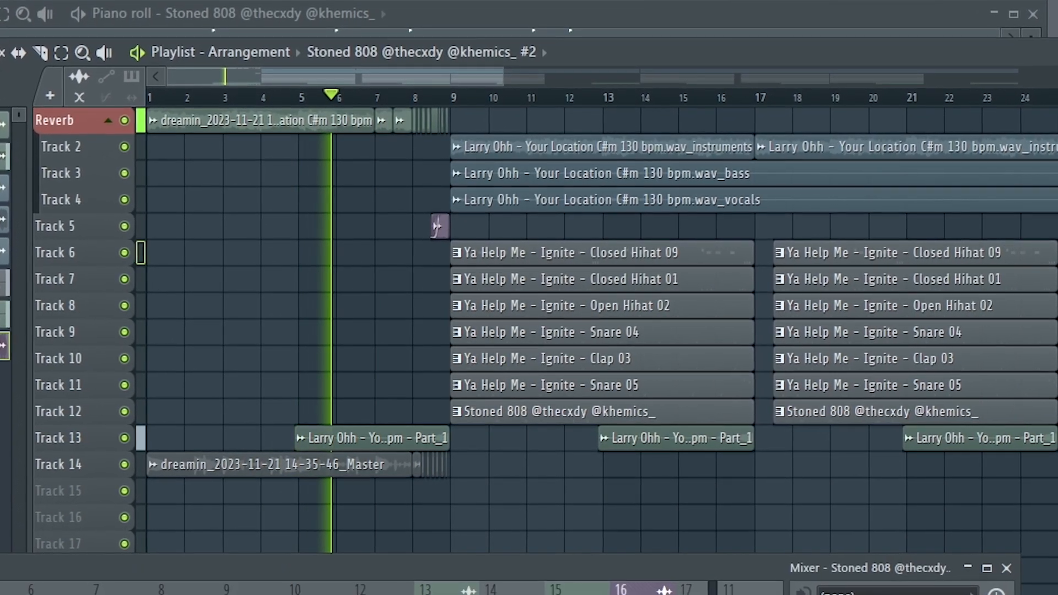
key(F9)
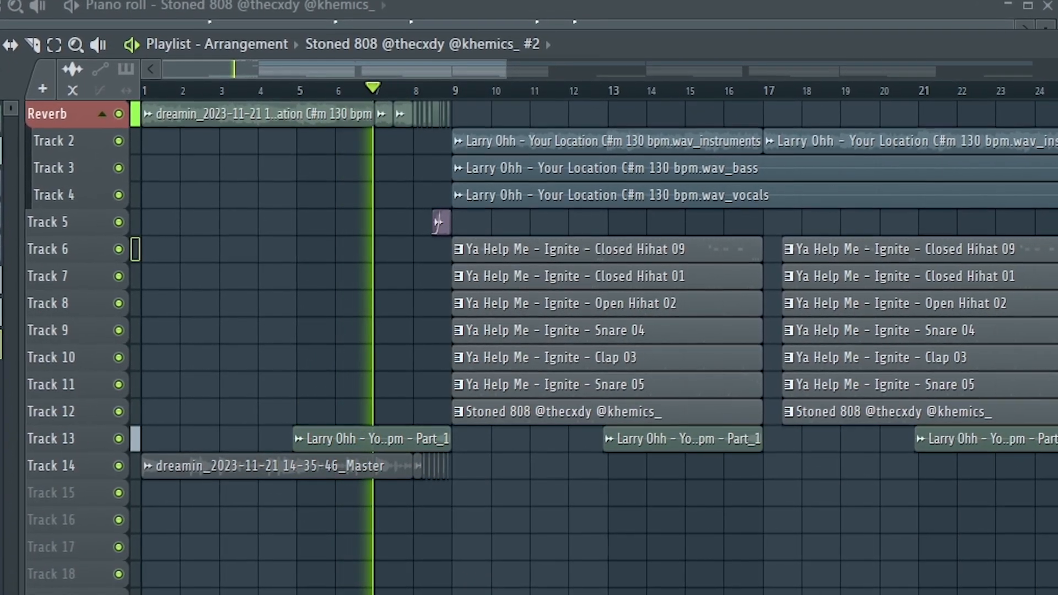